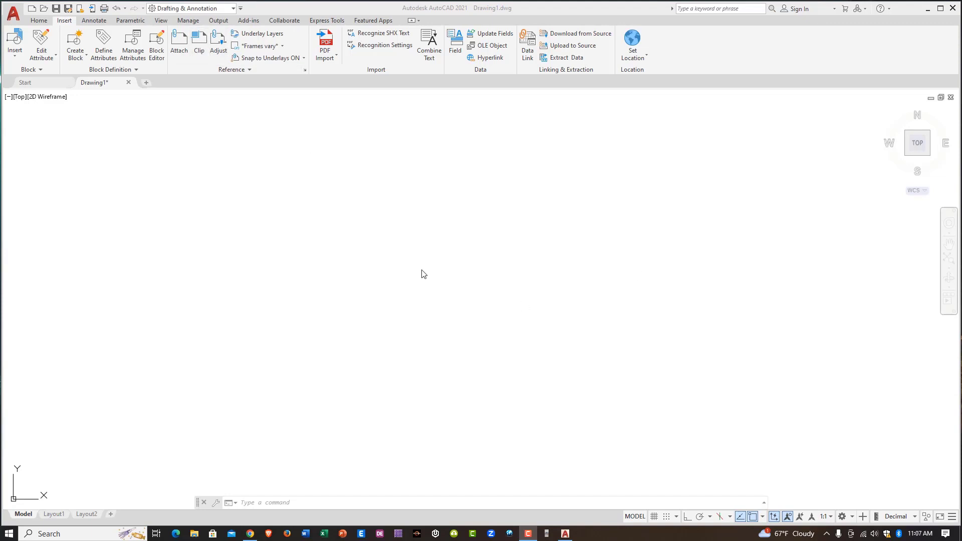
- Start attaching a reference file to the drawing
click(180, 50)
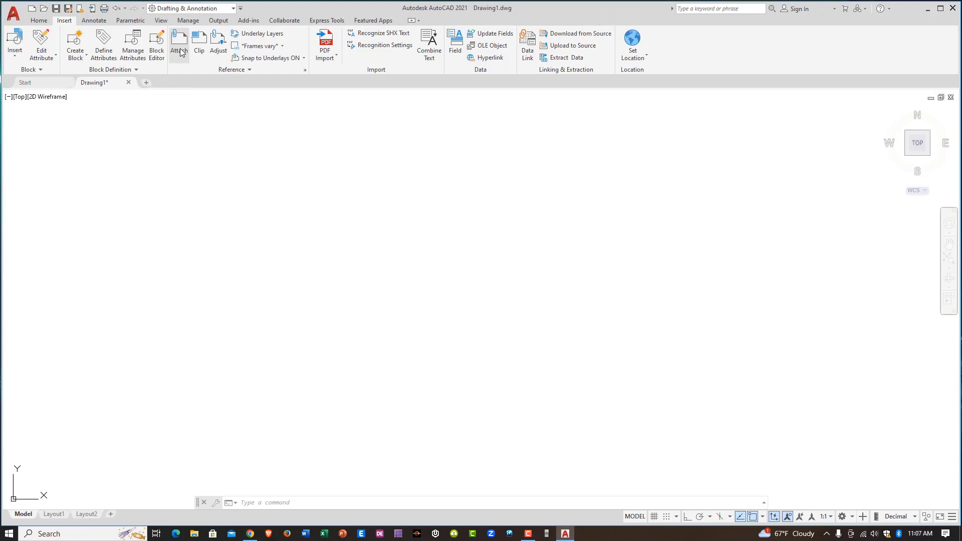
click(183, 49)
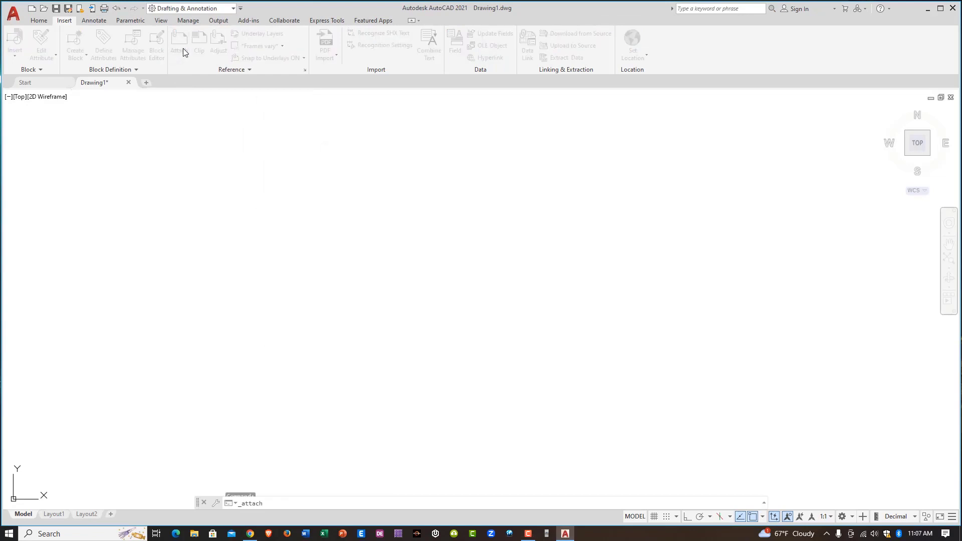
mouse_move(458, 152)
mouse_down()
mouse_move(437, 156)
mouse_move(448, 155)
mouse_up()
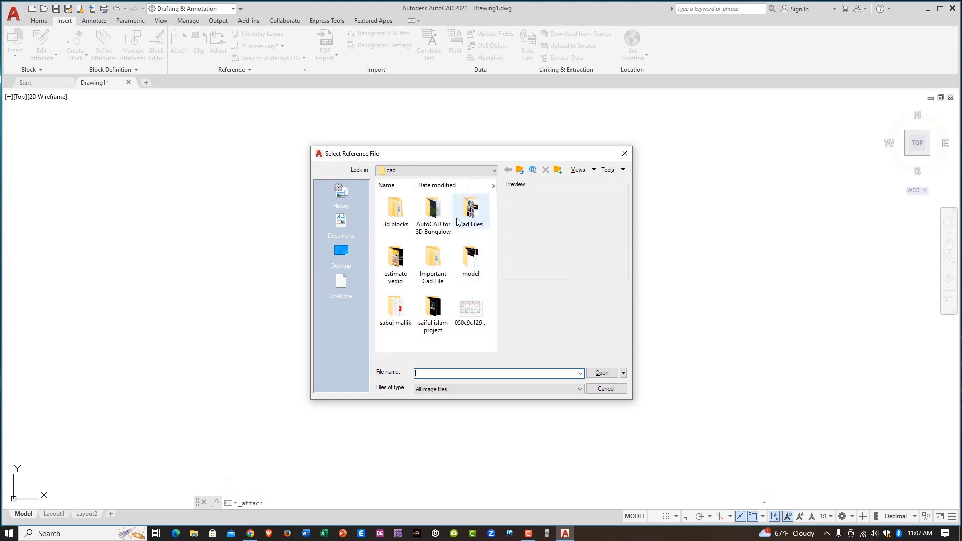
drag(457, 154, 449, 153)
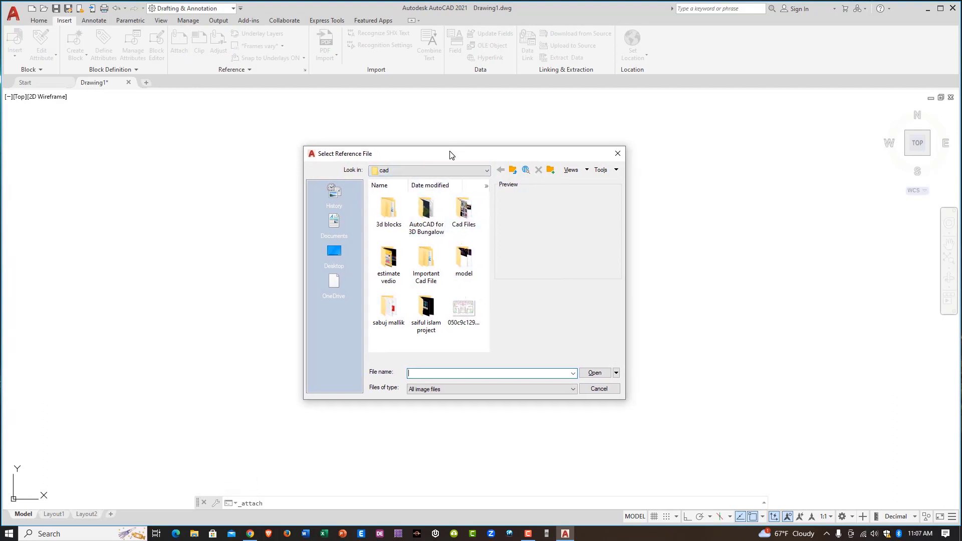
- Browse the Songs (E:) and Vedio (F:) drives for the reference image
click(336, 257)
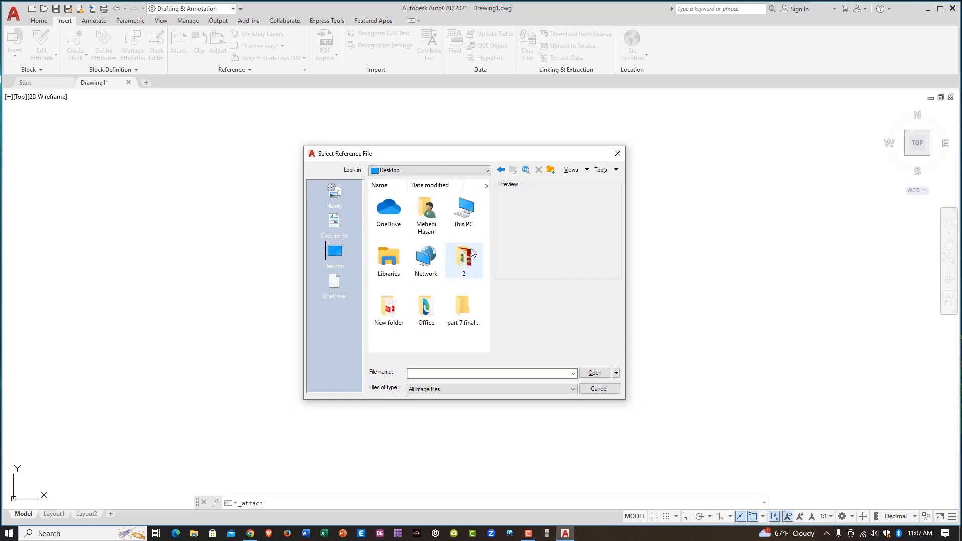
double_click(466, 211)
scroll(448, 261, down, 6)
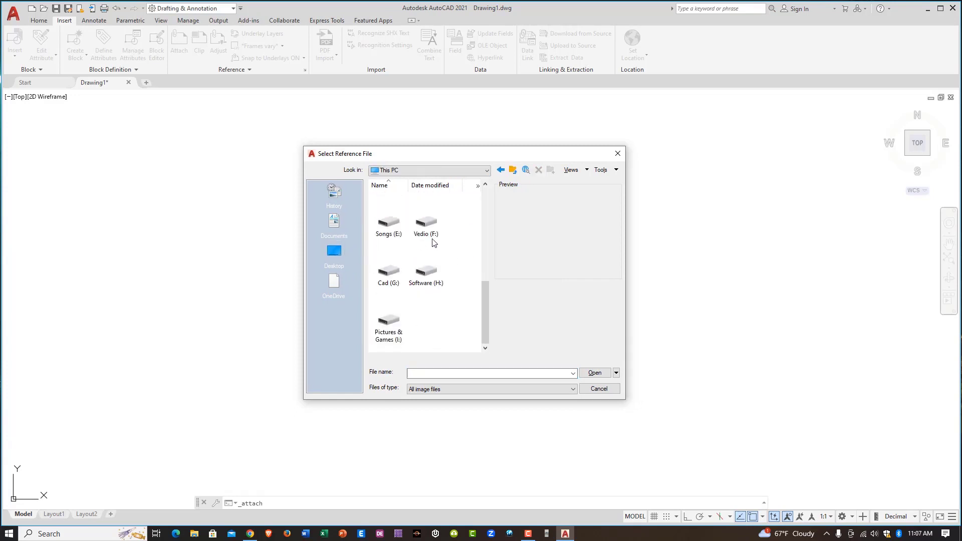
scroll(425, 251, up, 2)
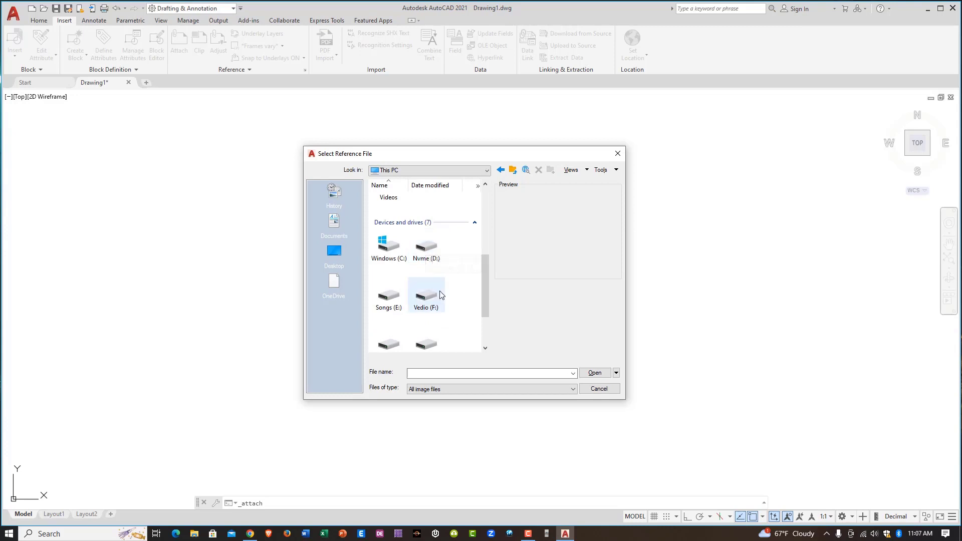
double_click(393, 306)
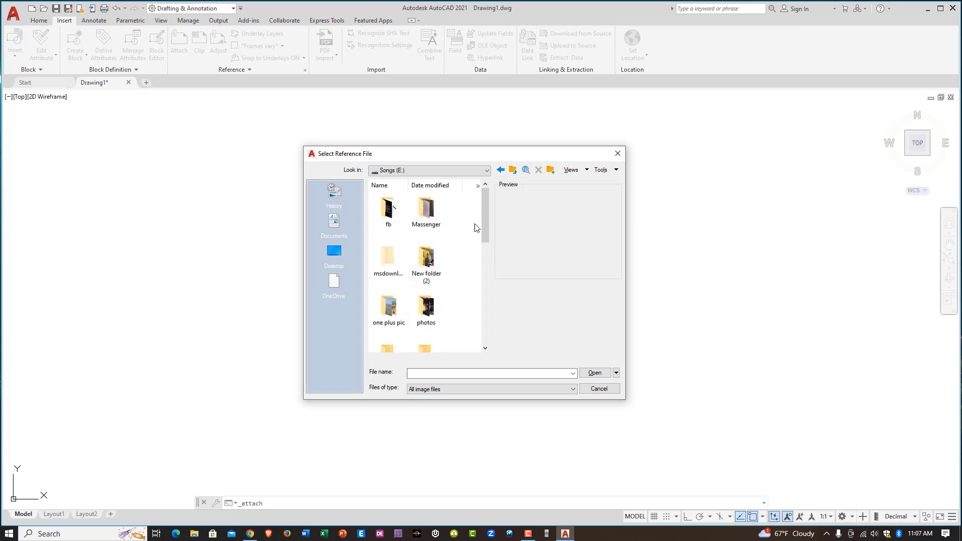
click(499, 169)
scroll(444, 284, down, 5)
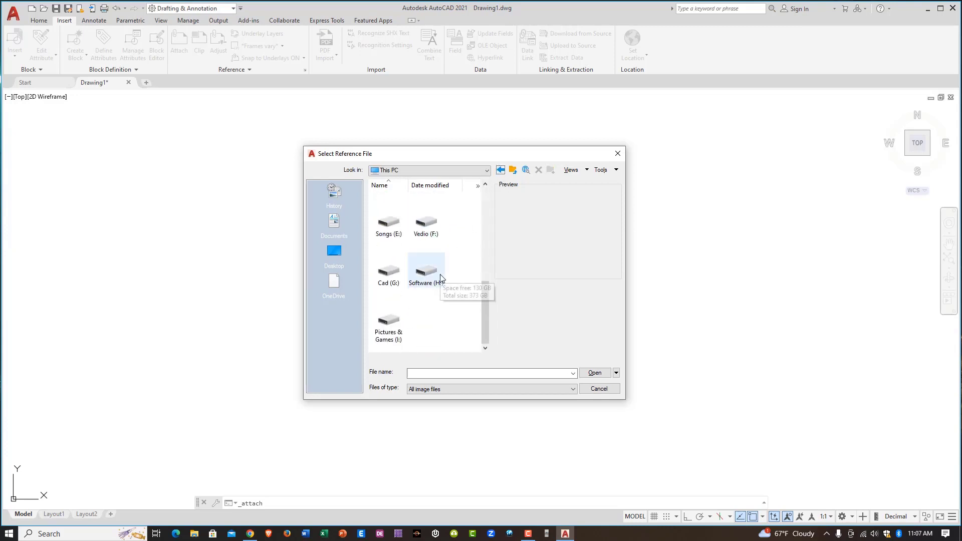
double_click(431, 233)
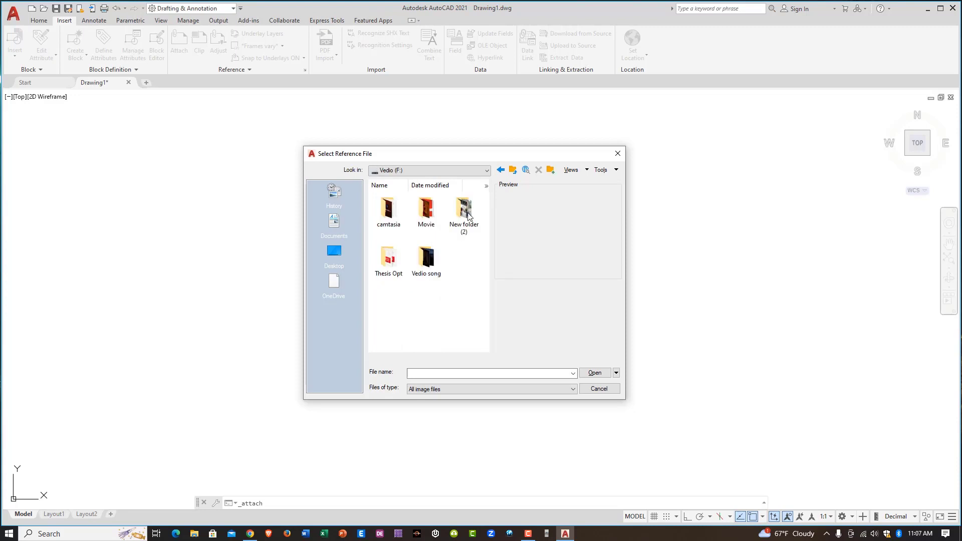
click(500, 171)
scroll(425, 280, down, 5)
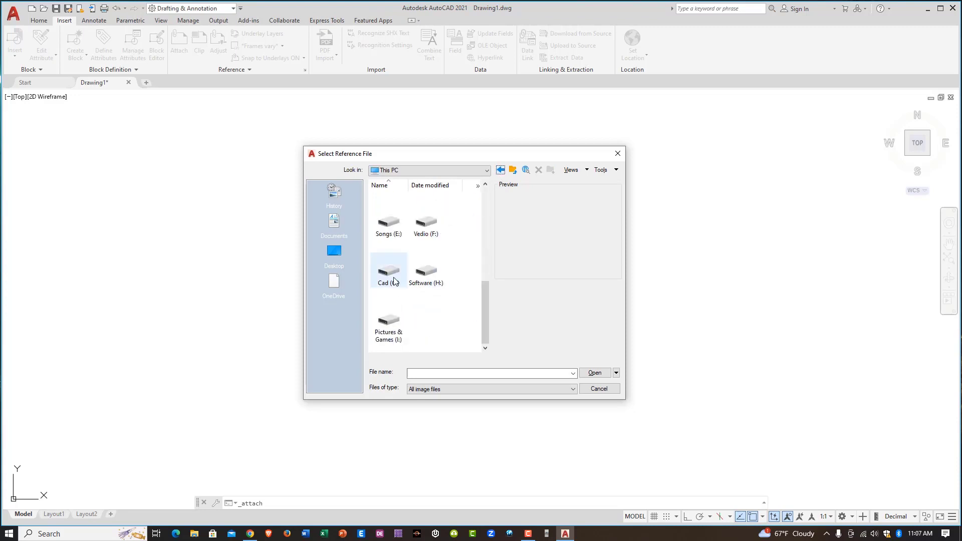
- Open the floor plan image 050c9c12938abc7bcc616a87956d6745 from the cad folder on the Cad (G:) drive, keeping the file type at all image files
double_click(396, 273)
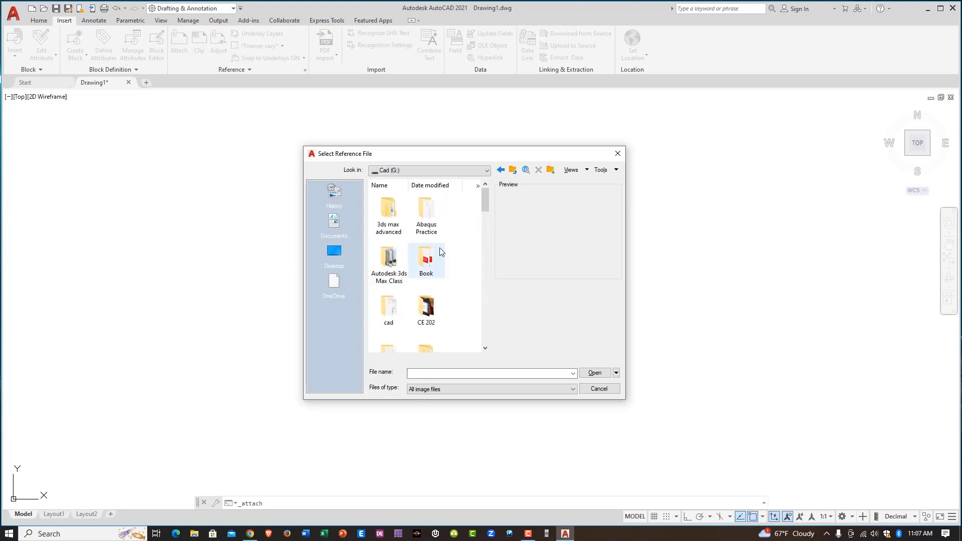
double_click(400, 315)
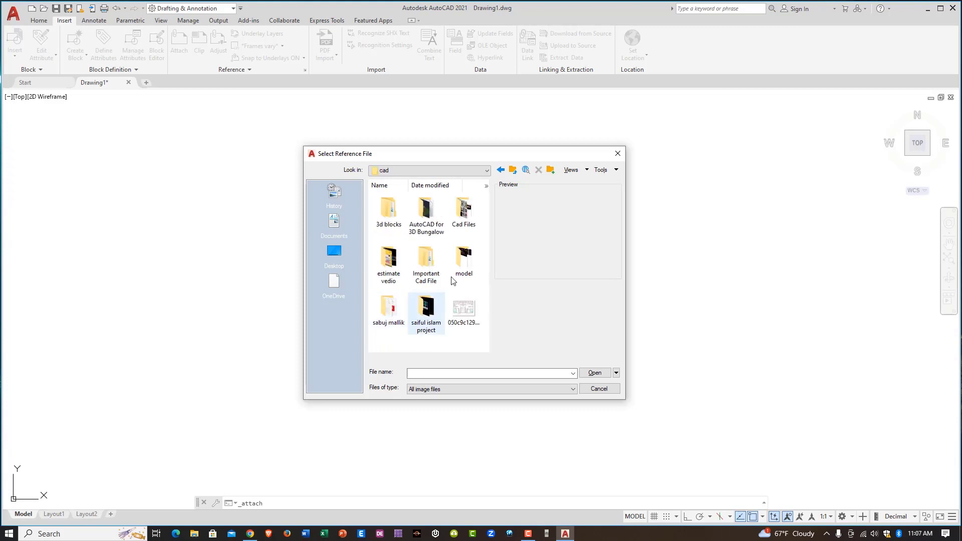
click(464, 309)
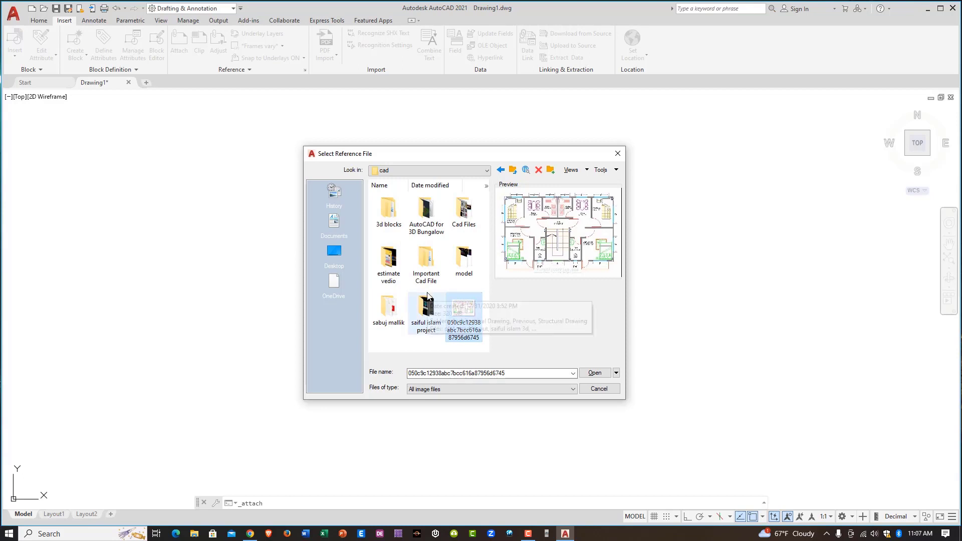
click(549, 389)
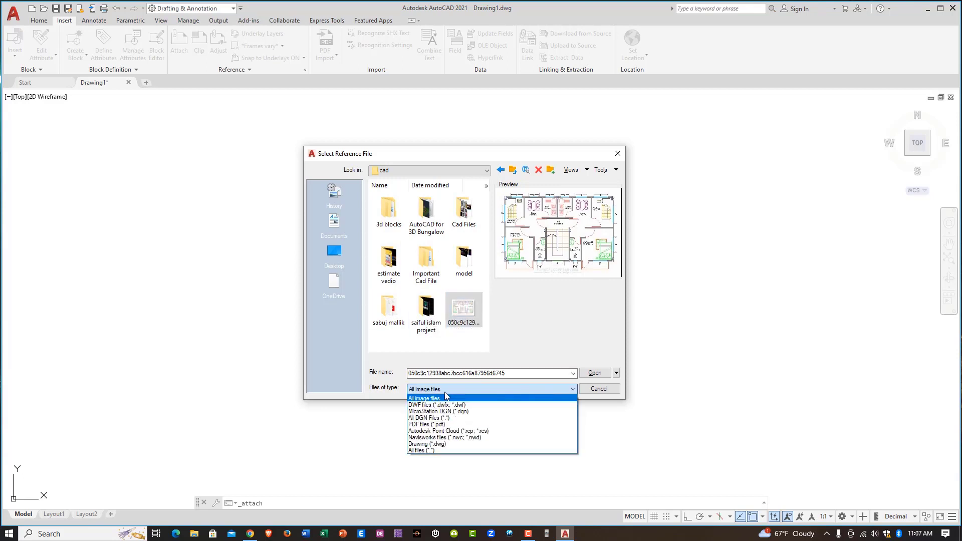
click(470, 391)
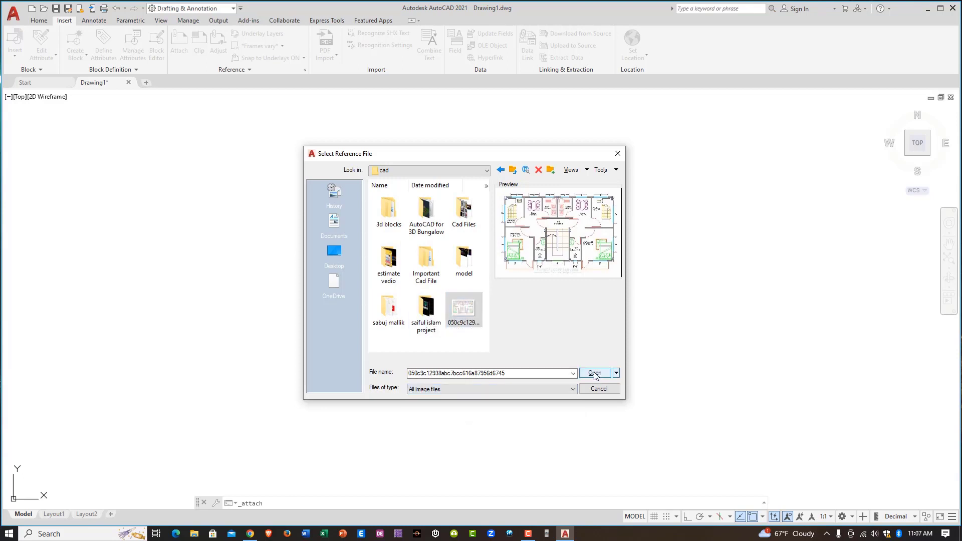
click(596, 374)
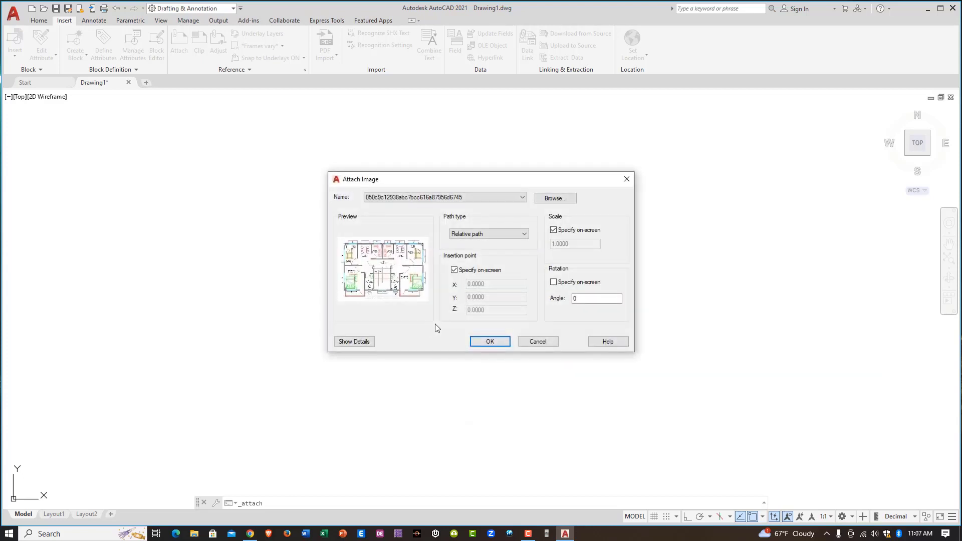
- Attach the floor plan image with a relative path, placing it on-screen in the empty drawing area at scale factor 1
mouse_move(482, 179)
mouse_down()
mouse_move(492, 198)
mouse_move(467, 189)
mouse_up()
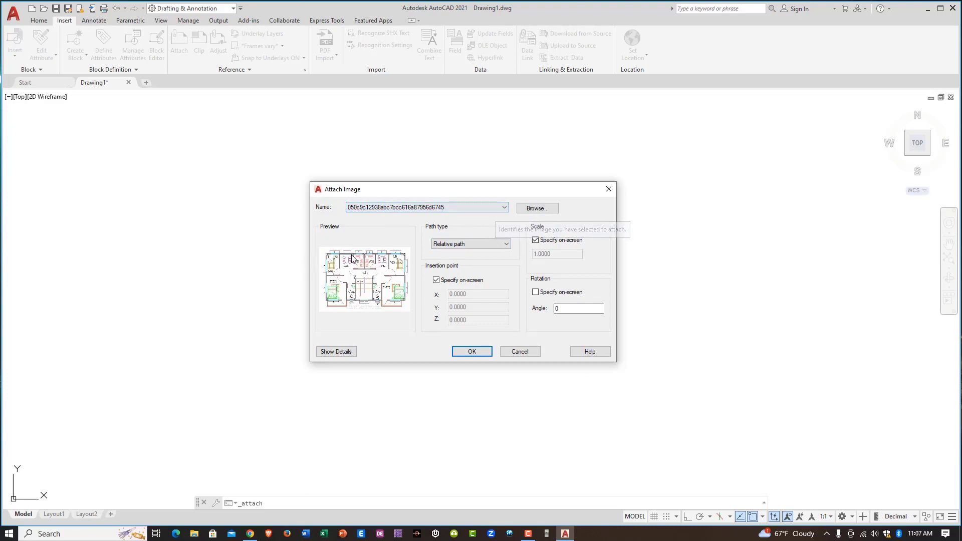
click(422, 208)
click(421, 216)
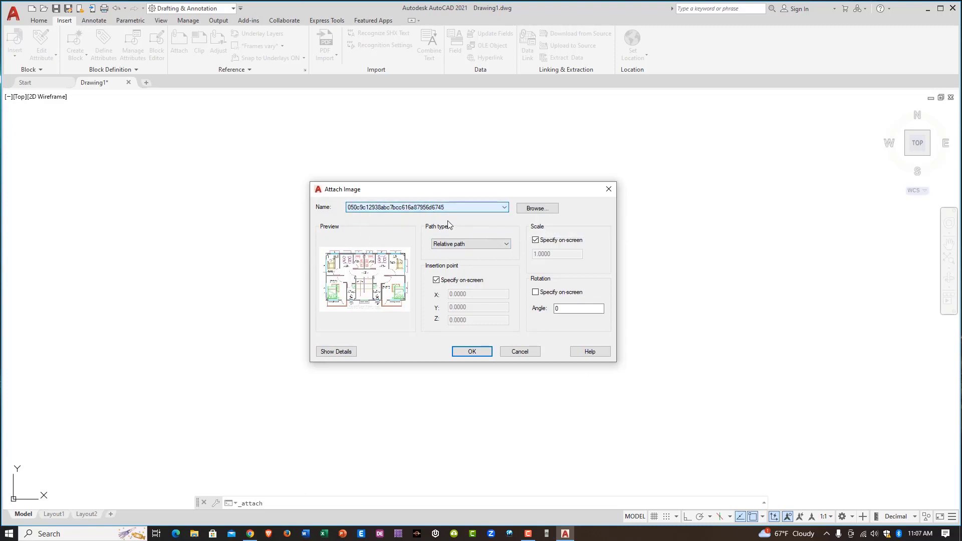
click(492, 245)
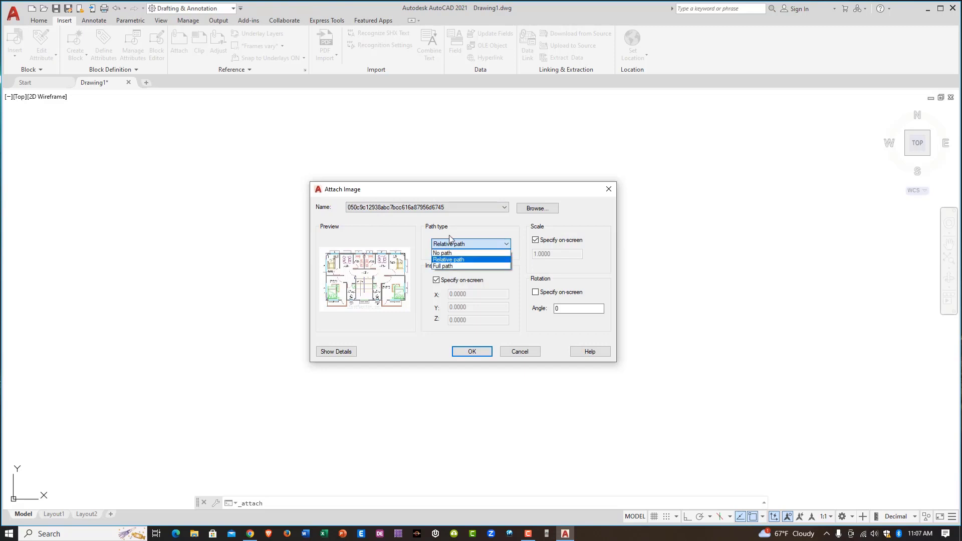
click(479, 244)
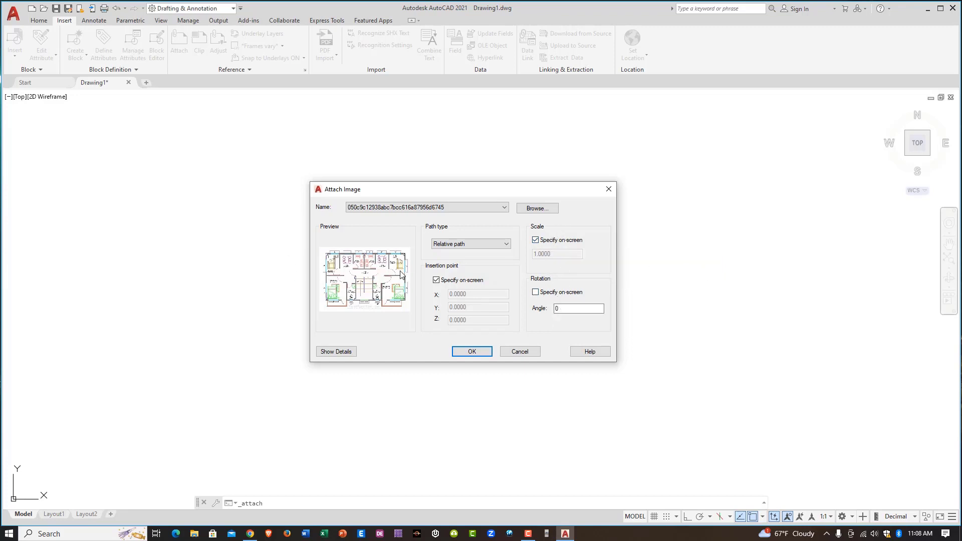
click(471, 351)
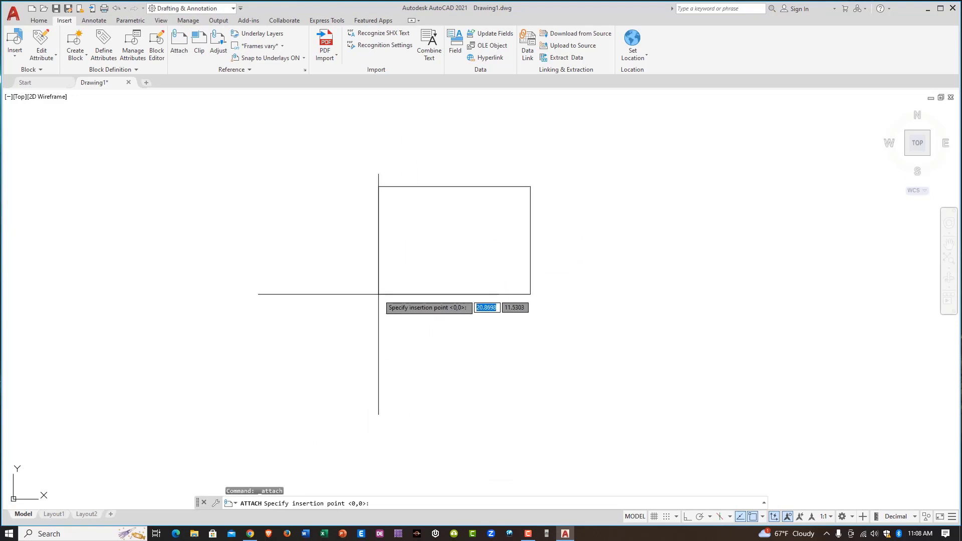
click(330, 320)
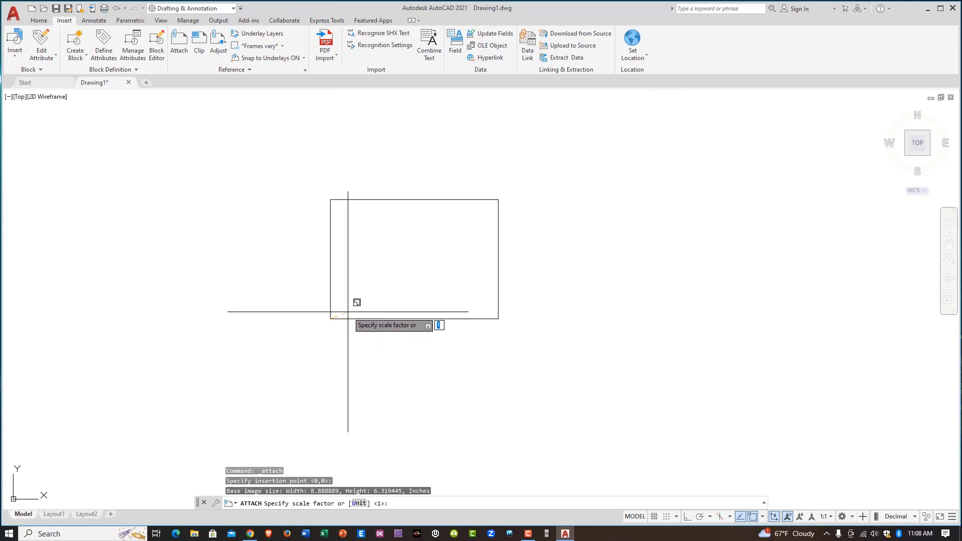
key(Return)
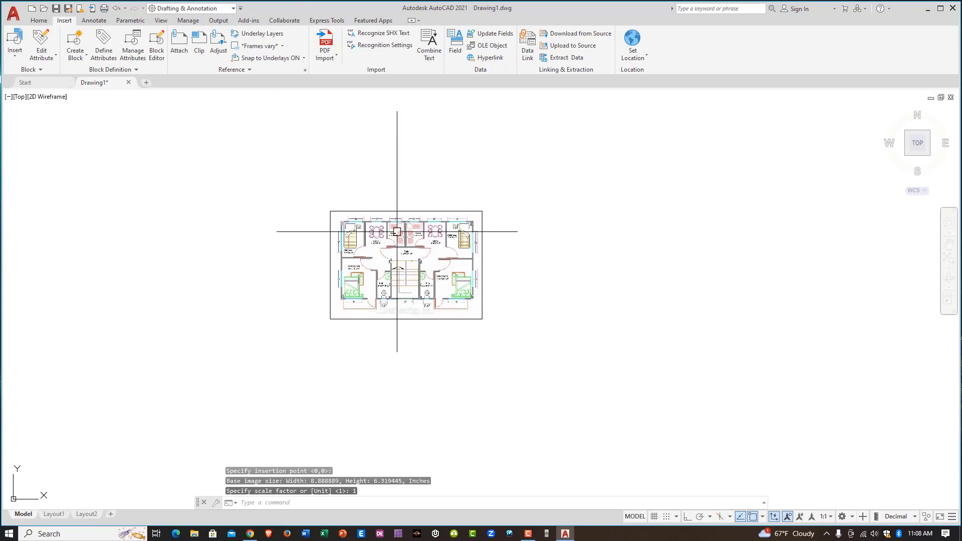
- Scale the attached floor plan image by a factor of 1.5 from its lower-left corner
scroll(386, 227, up, 5)
scroll(406, 239, down, 3)
middle_drag(543, 273, 451, 251)
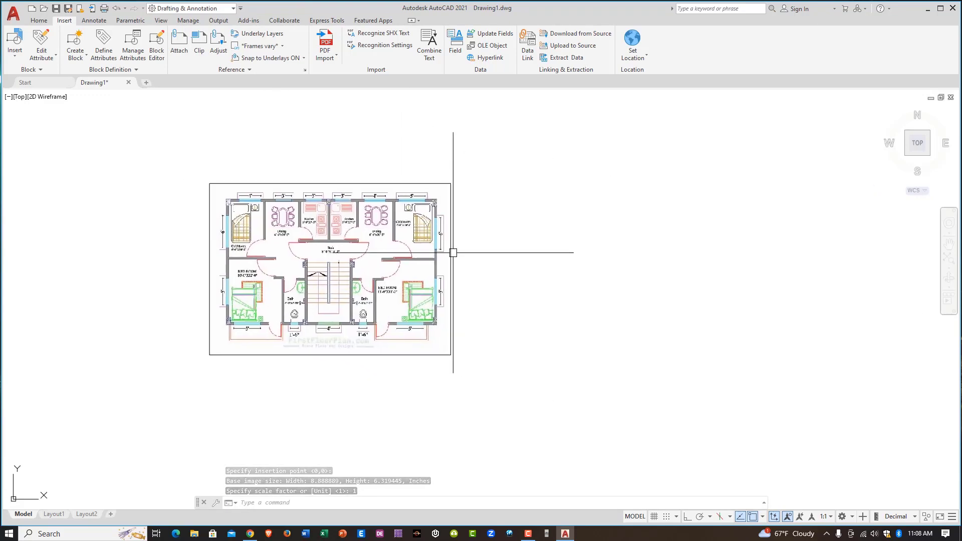
scroll(327, 257, up, 4)
scroll(328, 256, down, 4)
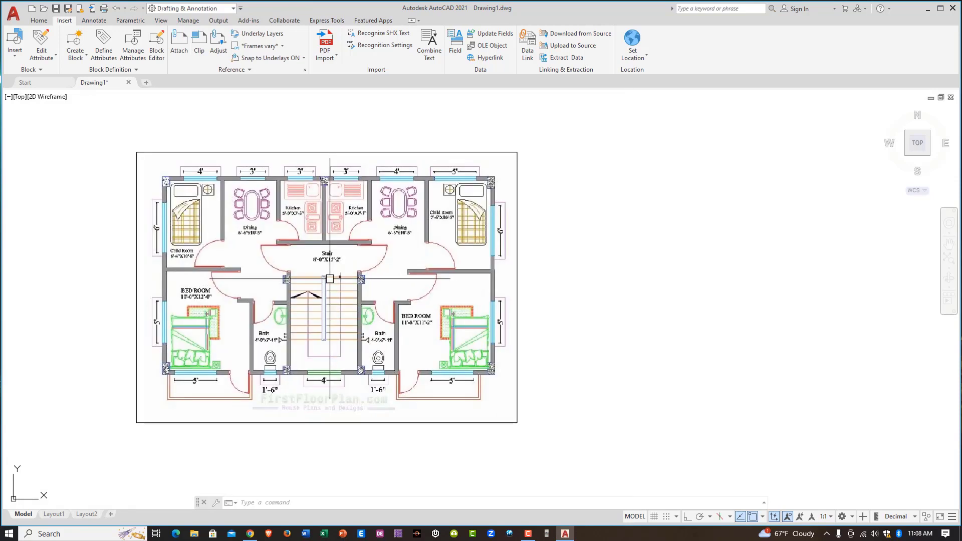
middle_drag(318, 287, 409, 290)
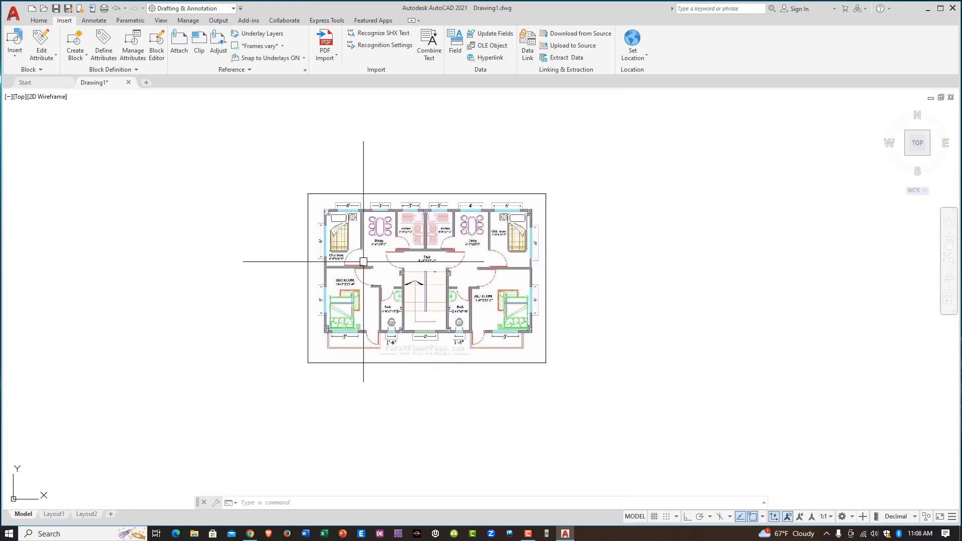
click(39, 21)
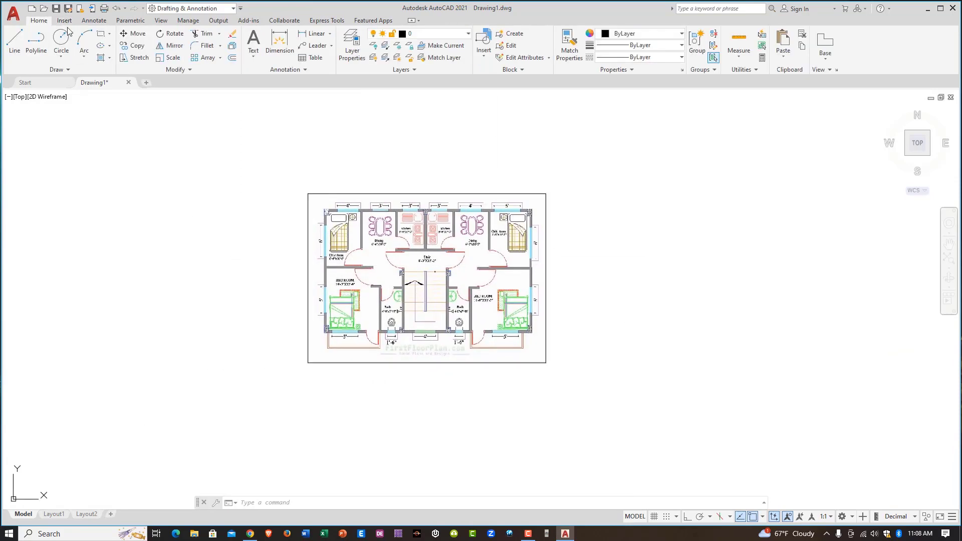
click(172, 60)
click(308, 259)
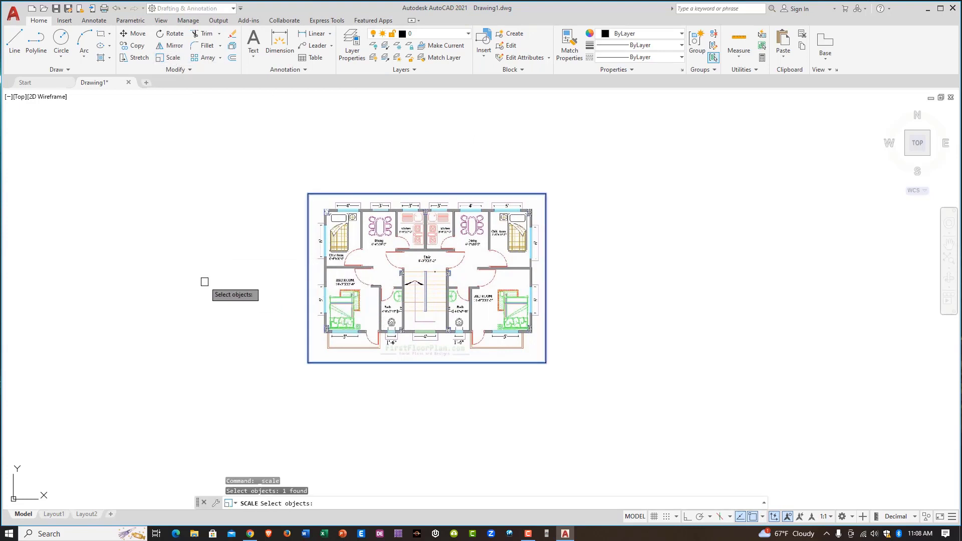
key(Return)
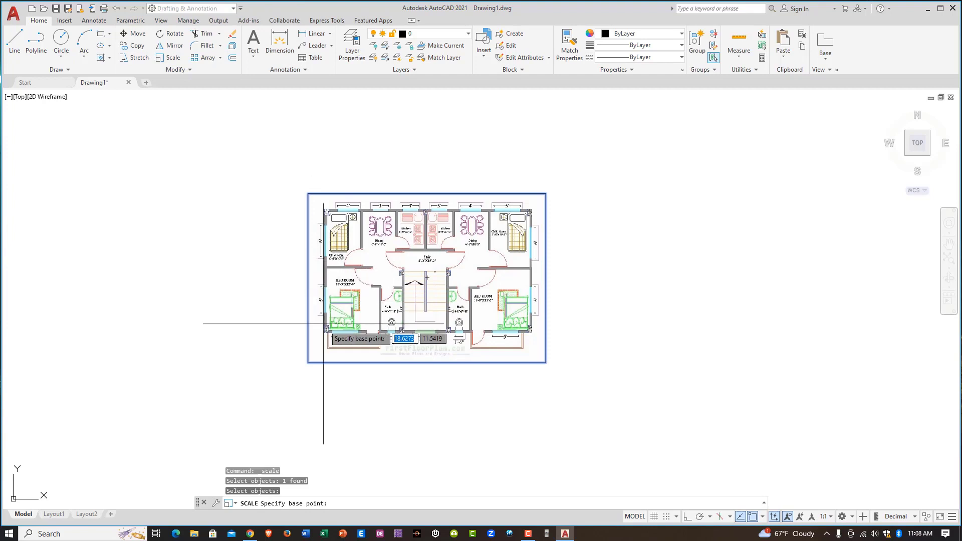
click(309, 362)
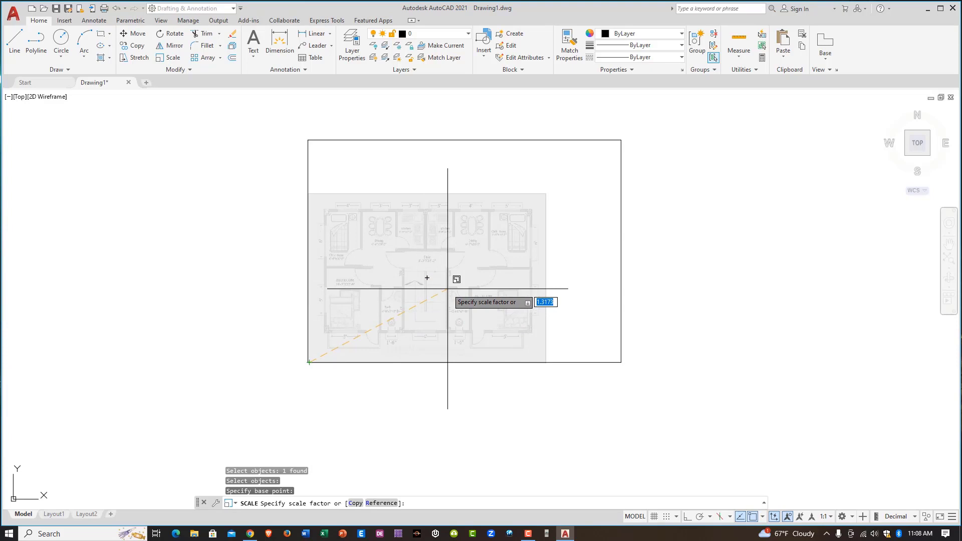
text(1.5)
key(Return)
middle_drag(531, 241, 472, 277)
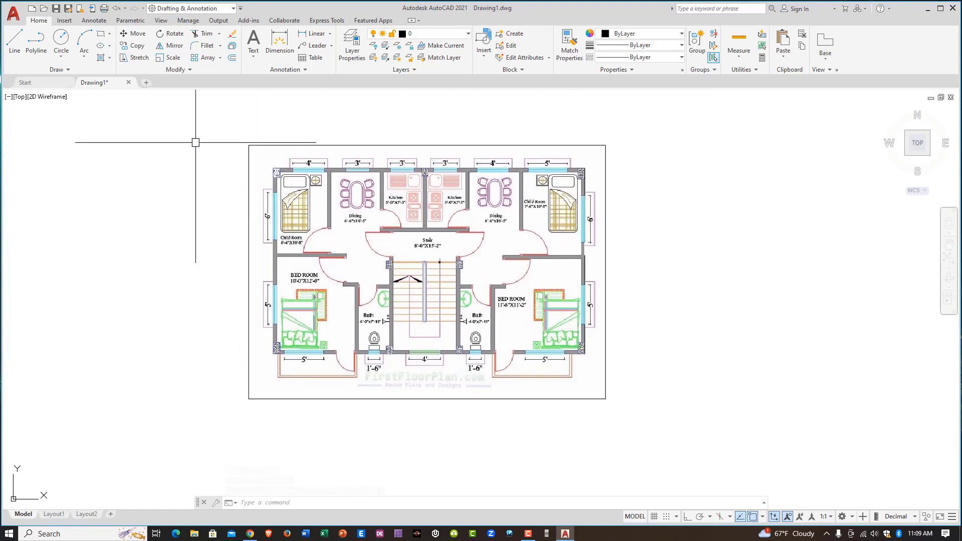
scroll(436, 266, down, 4)
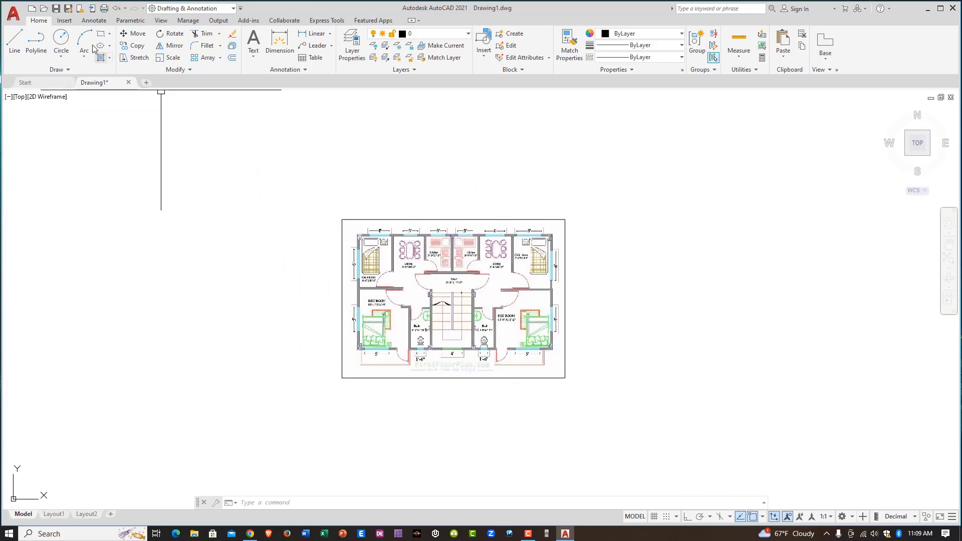
click(68, 22)
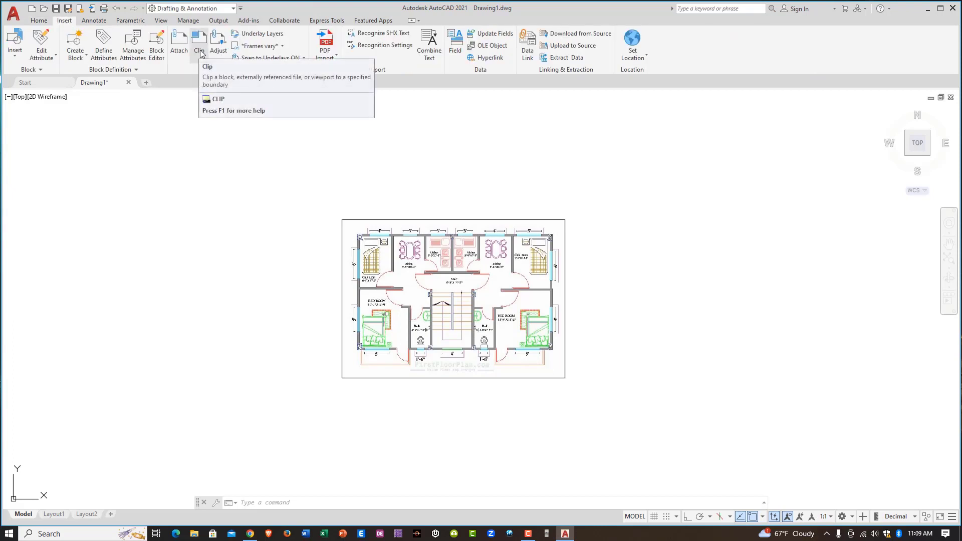
click(39, 21)
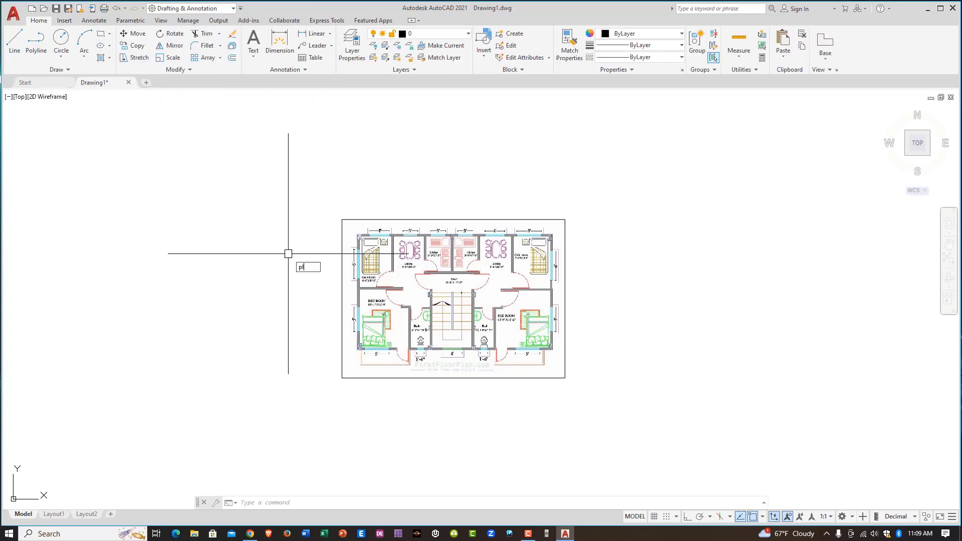
- Draw a closed, irregular five-sided polyline that overlaps the upper-left corner of the floor plan image
text(pl)
key(Return)
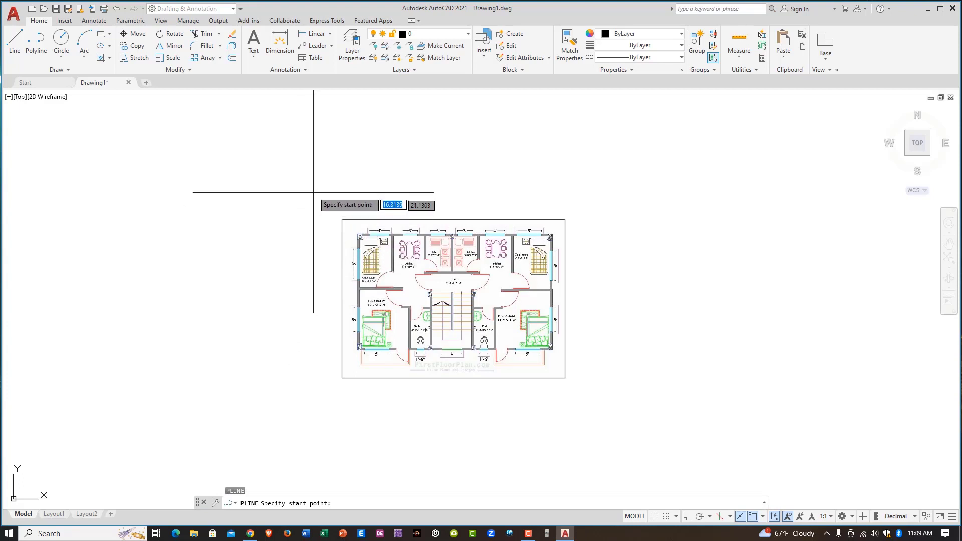
click(313, 187)
click(405, 199)
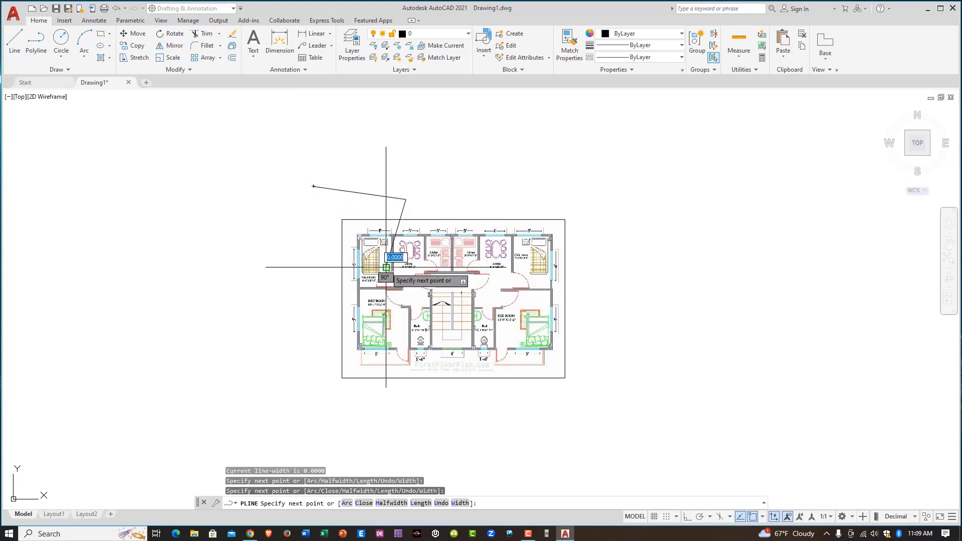
click(386, 267)
click(314, 291)
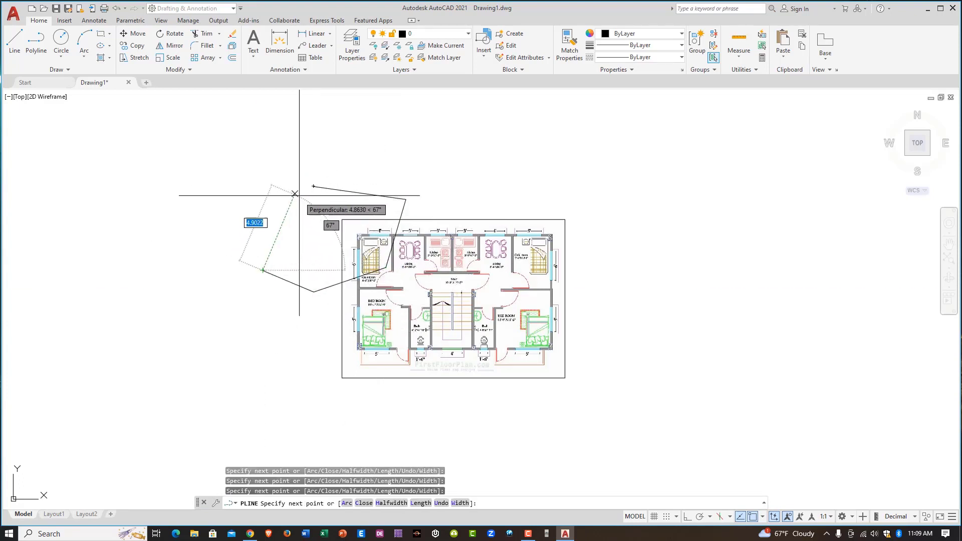
click(263, 271)
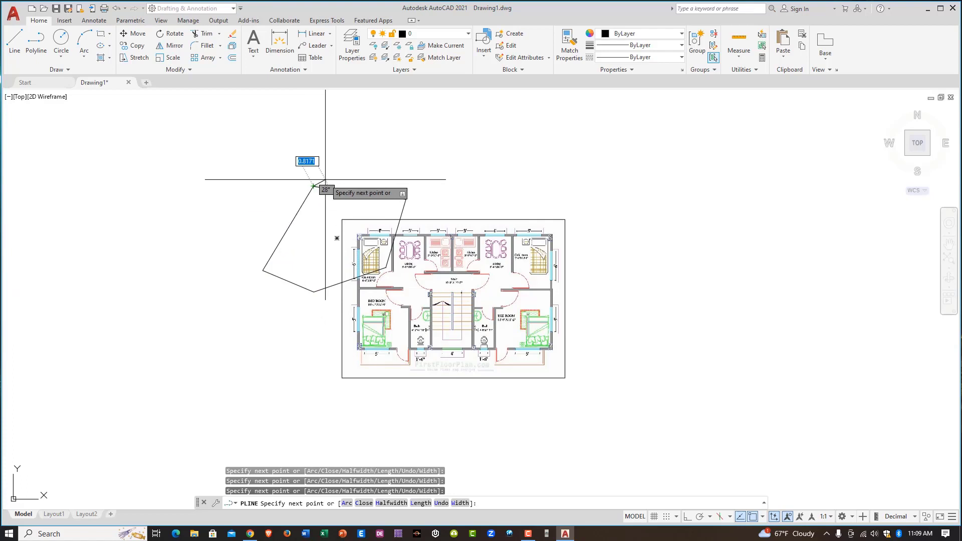
key(Escape)
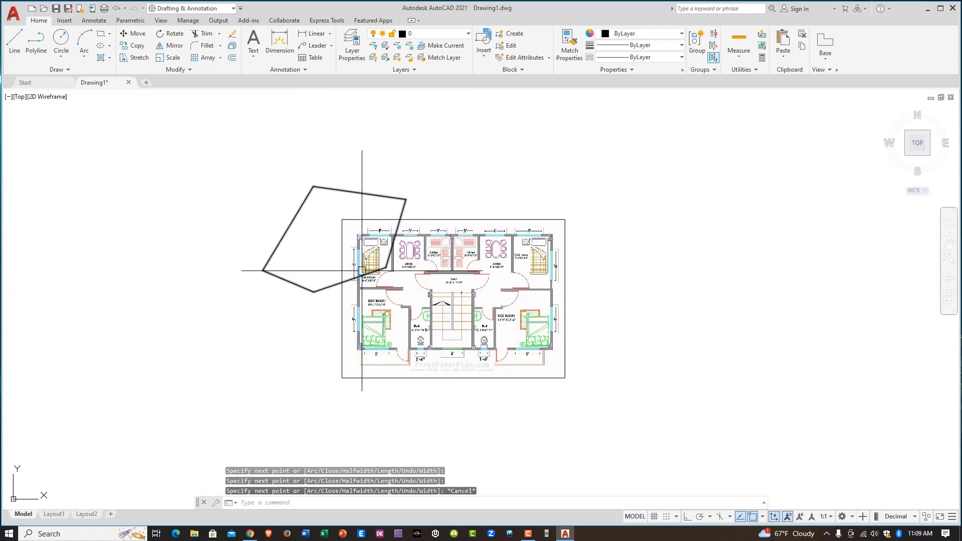
scroll(377, 263, down, 2)
scroll(385, 254, up, 2)
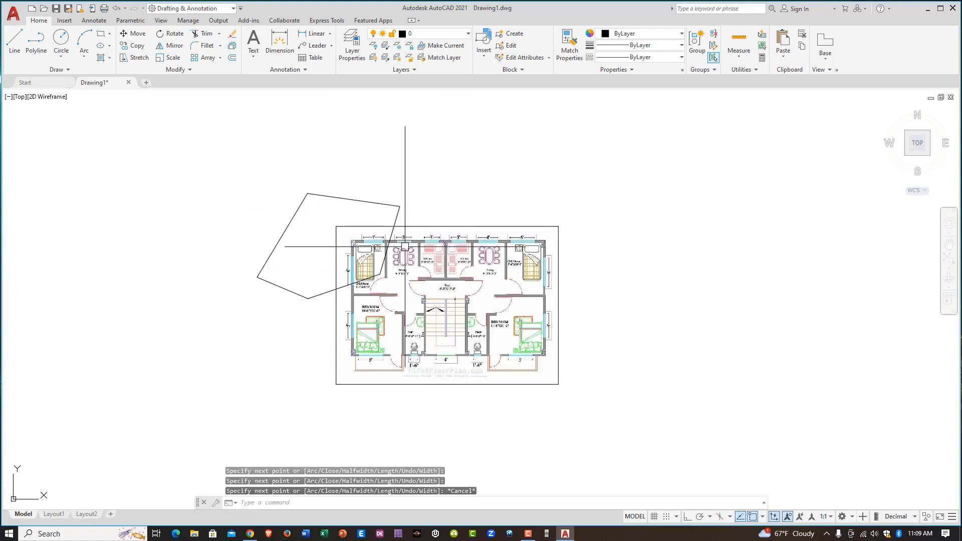
- Clip the floor plan image with a new boundary, selecting the five-sided polyline as the clipping shape
click(64, 20)
click(199, 48)
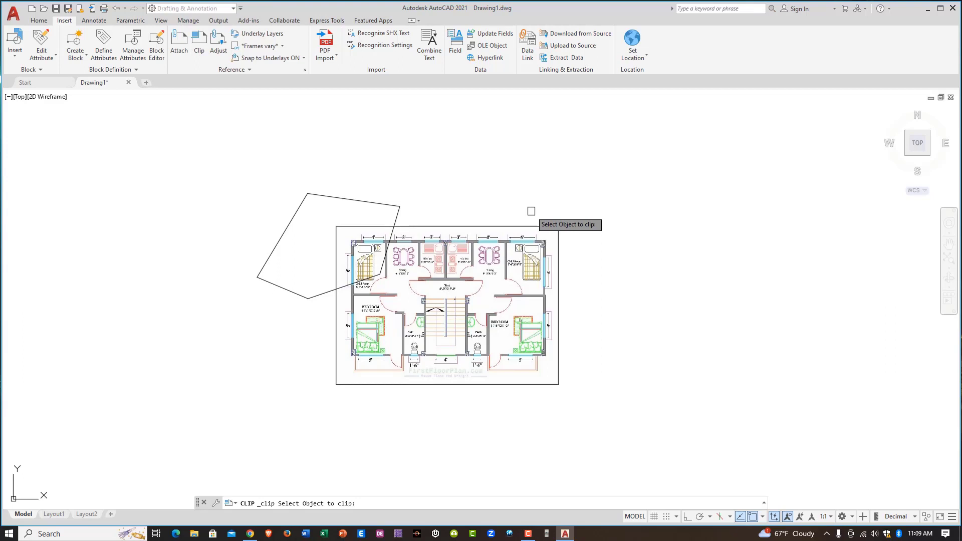
click(447, 225)
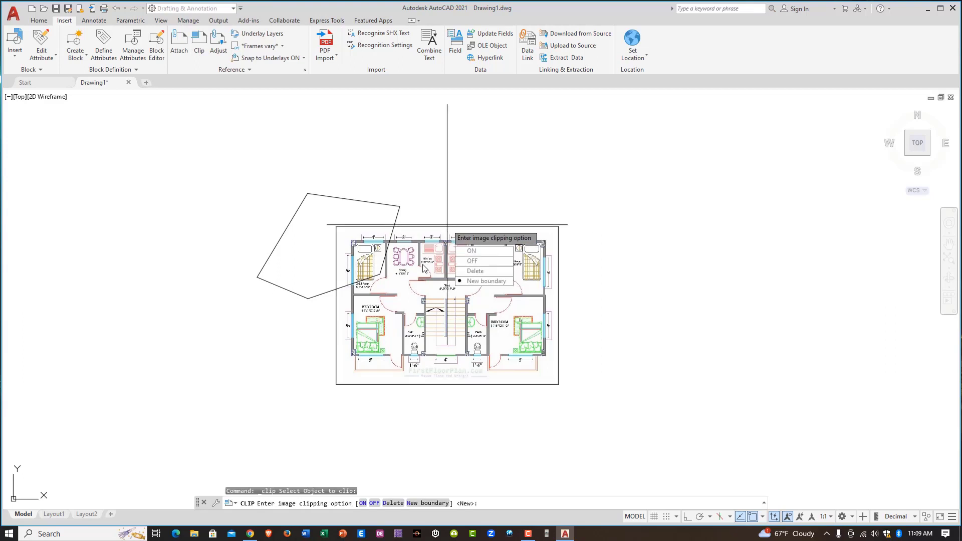
click(484, 282)
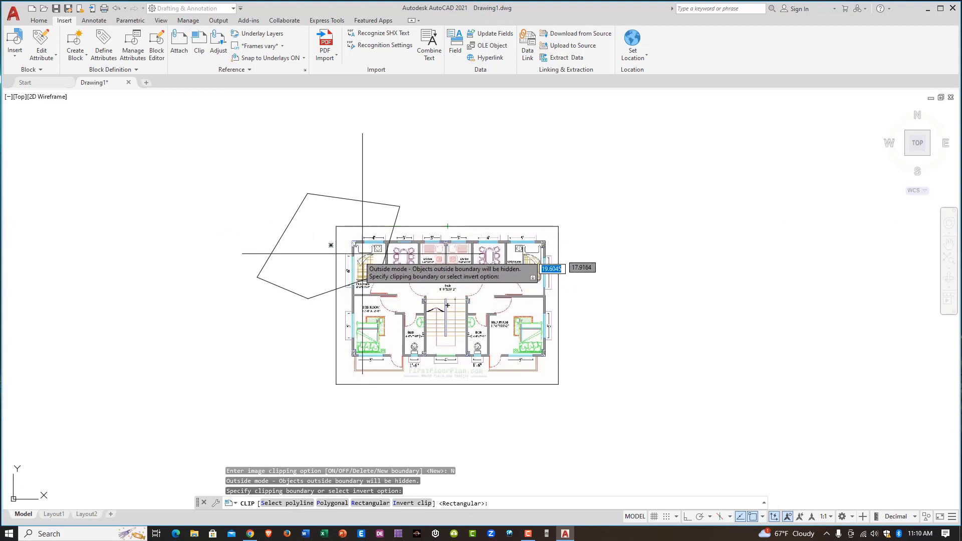
click(283, 503)
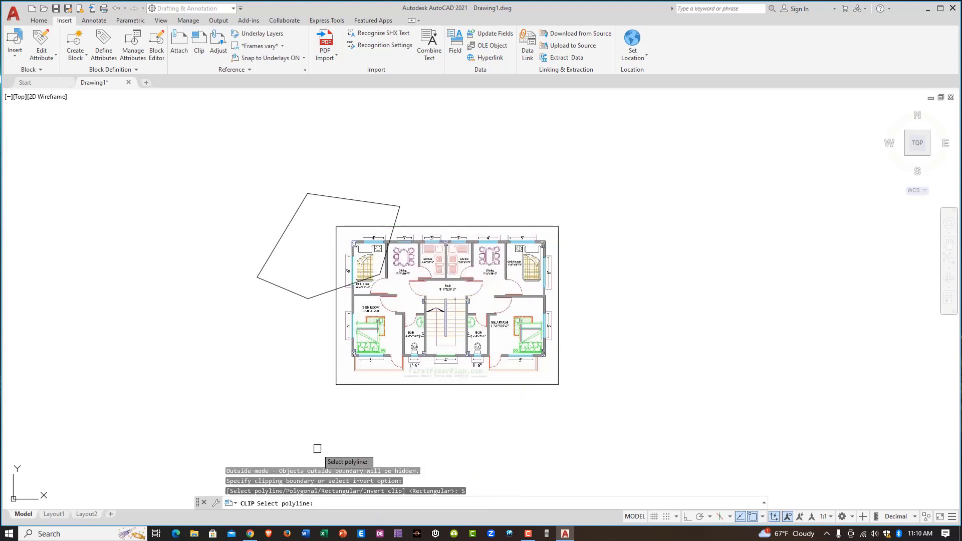
click(290, 224)
scroll(321, 240, up, 3)
scroll(341, 230, up, 4)
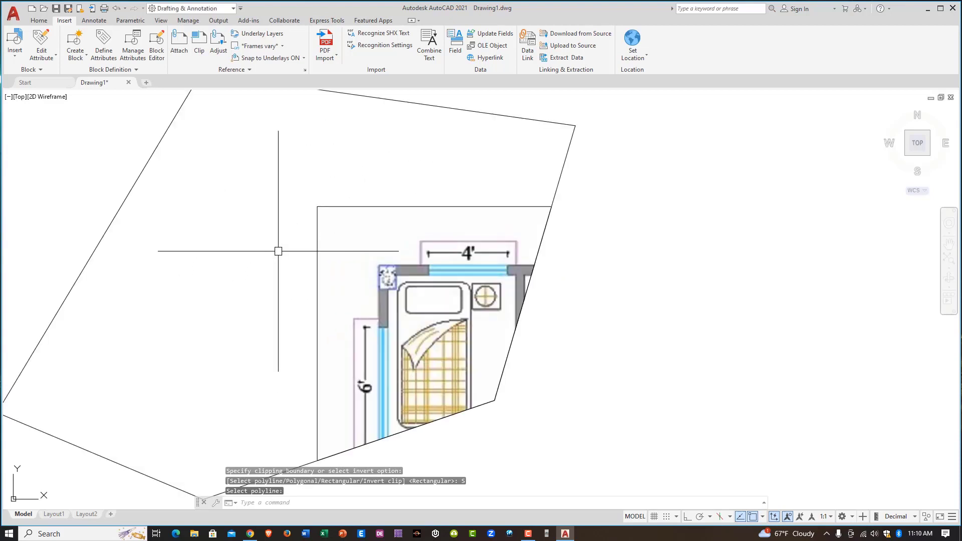
- Undo the polyline-based clip of the floor plan image
scroll(273, 271, down, 2)
middle_drag(211, 304, 327, 304)
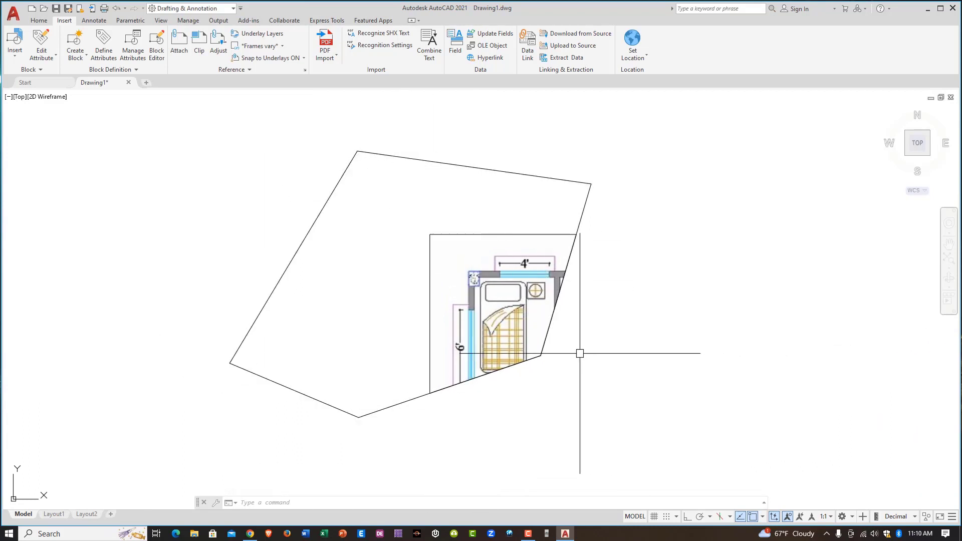
middle_drag(570, 349, 530, 337)
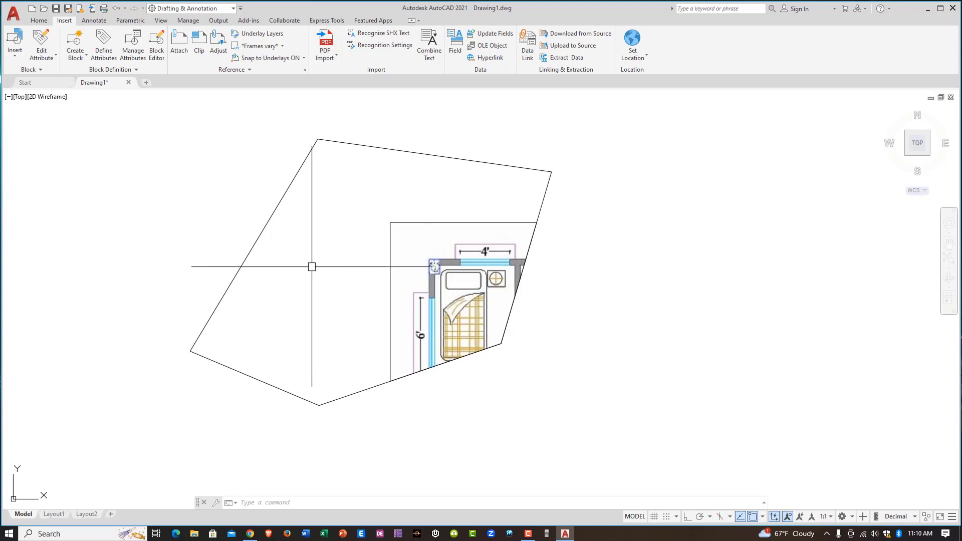
scroll(312, 266, down, 4)
key(ctrl+z)
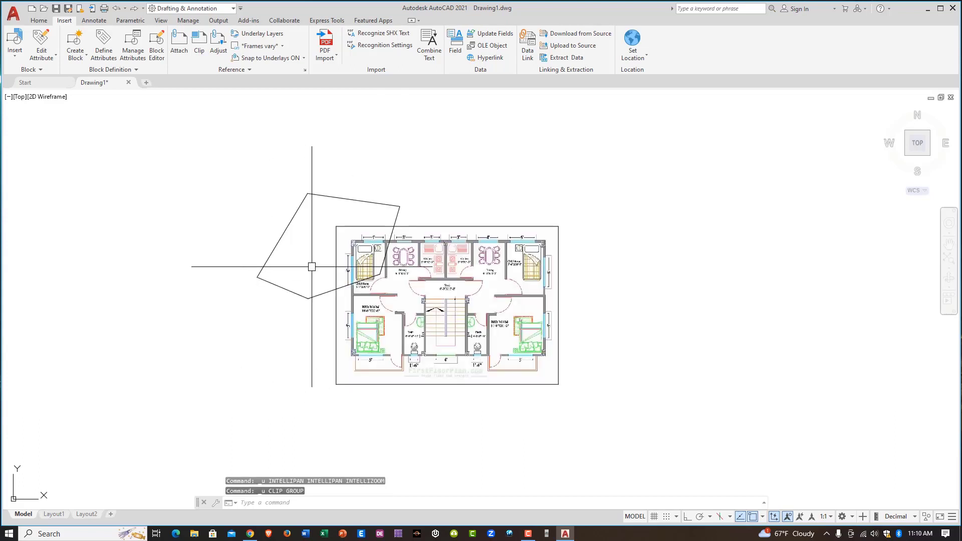
- Clip the floor plan image with a new polygonal boundary of five points spanning the kitchens, right child room and both baths
click(199, 52)
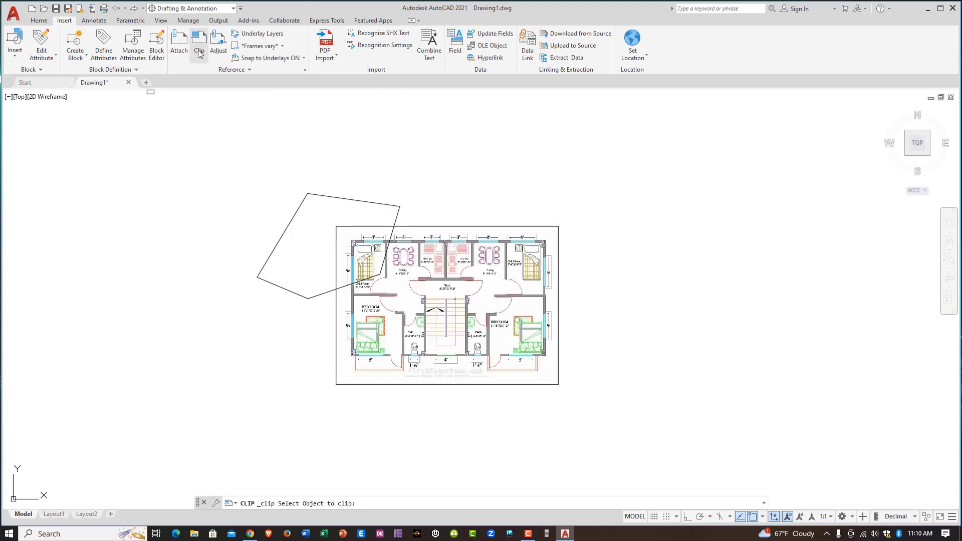
click(452, 226)
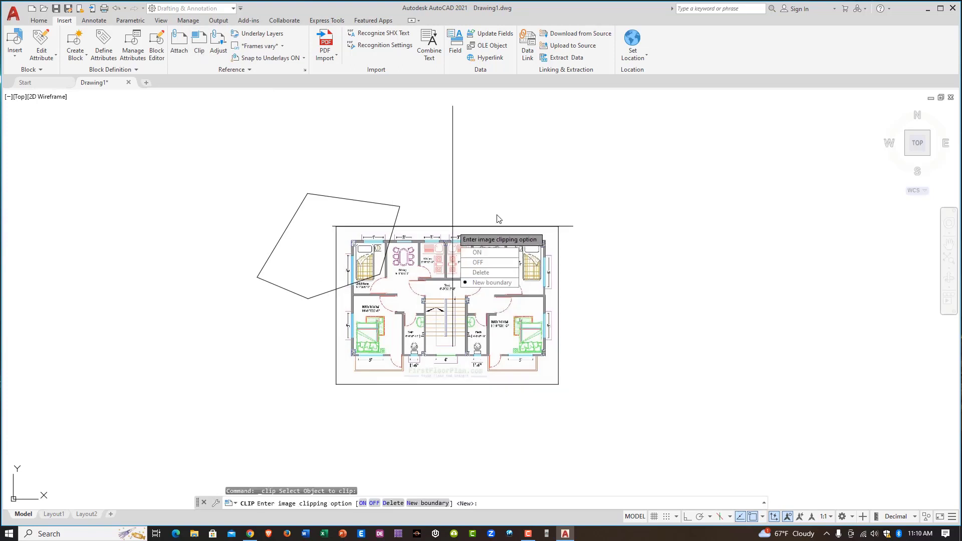
click(486, 282)
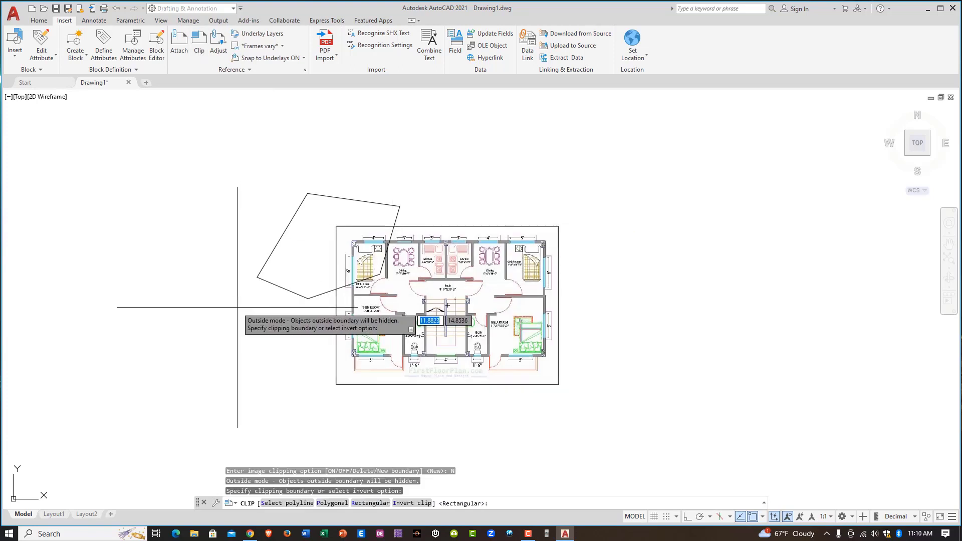
click(332, 503)
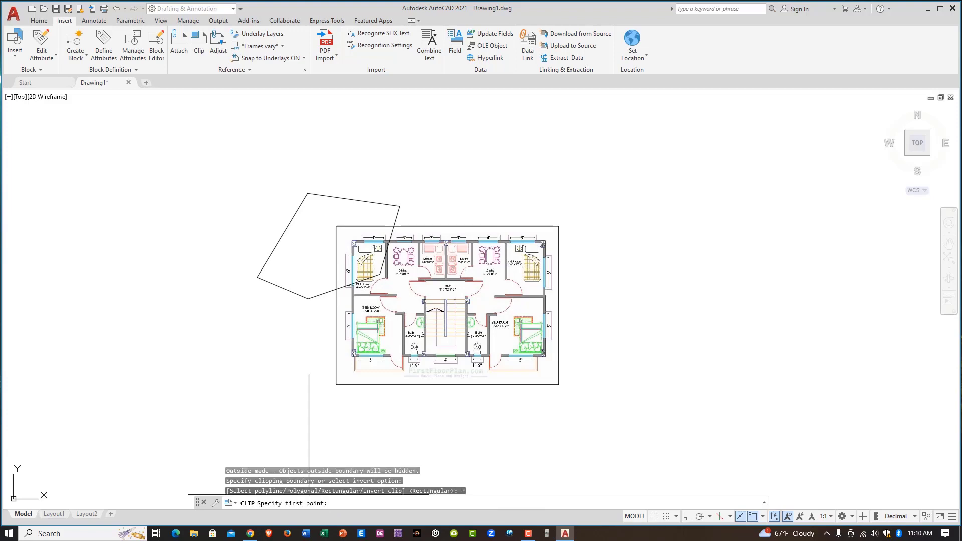
scroll(399, 250, up, 3)
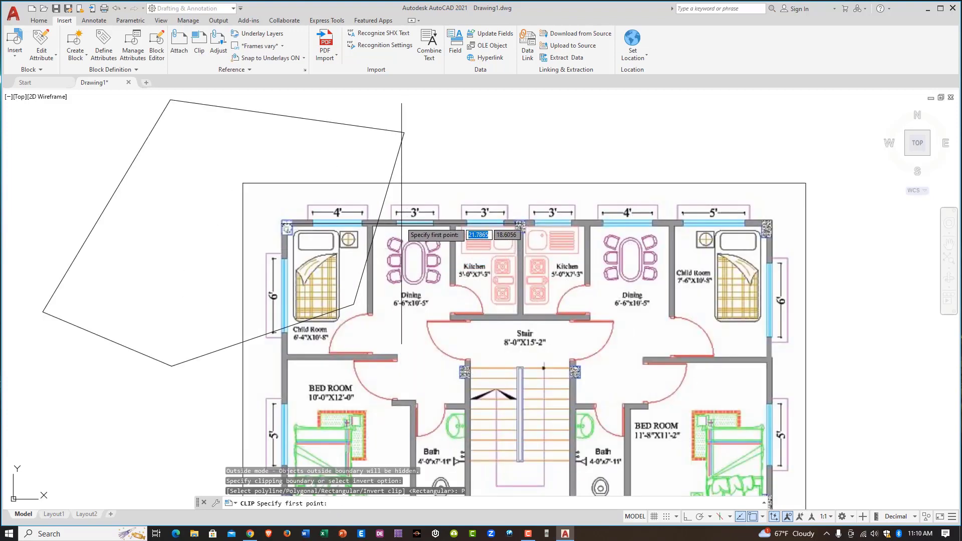
click(488, 200)
click(513, 324)
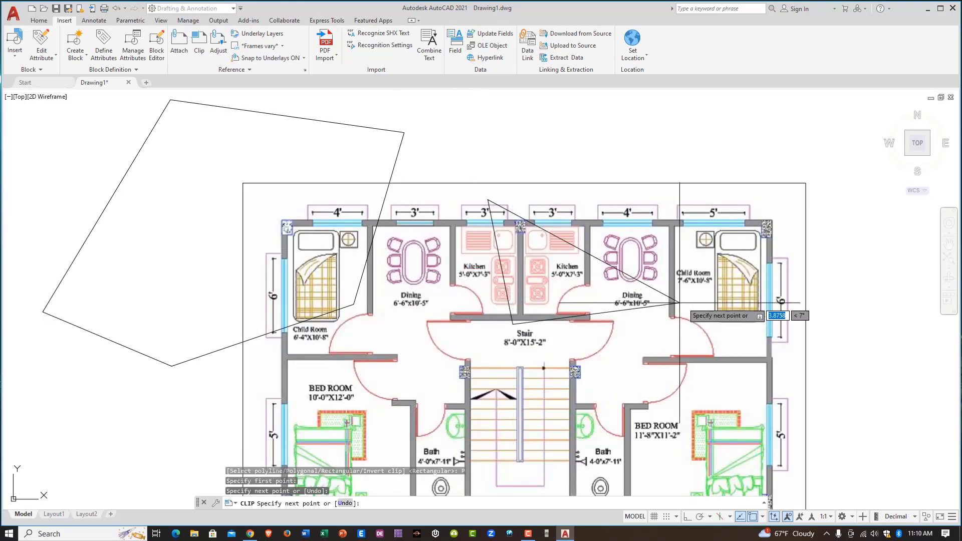
click(714, 278)
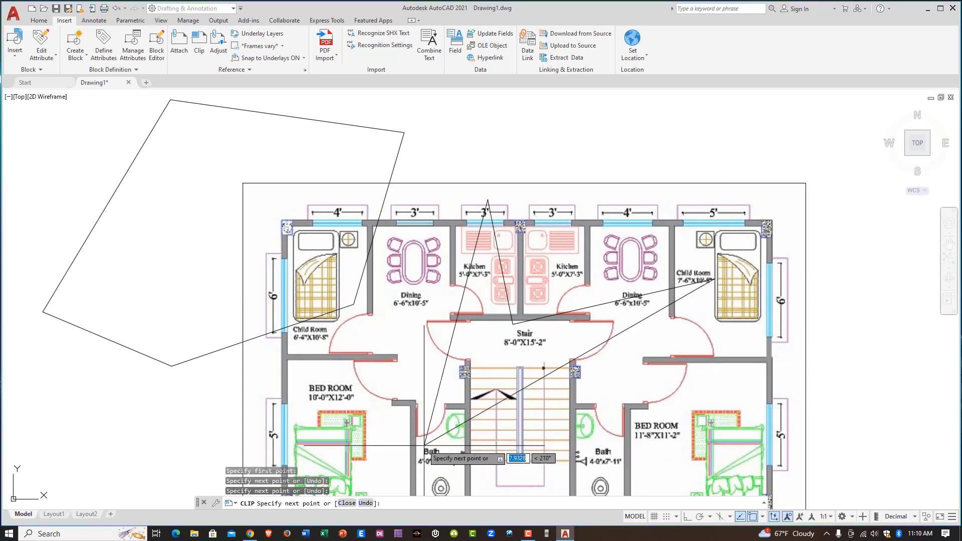
click(406, 442)
click(621, 453)
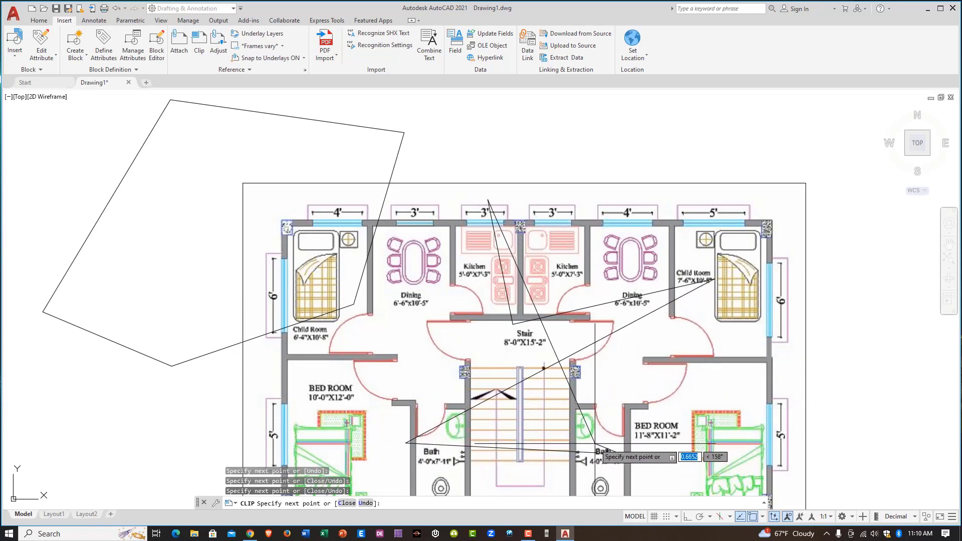
key(Return)
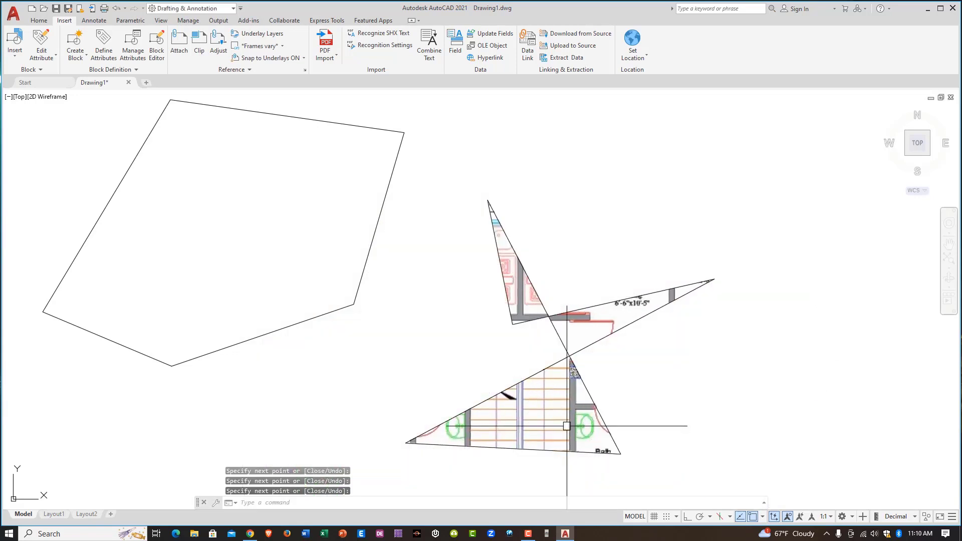
- Examine the self-crossing polygonal clip, and undo it on the floor plan image
middle_drag(582, 373, 550, 321)
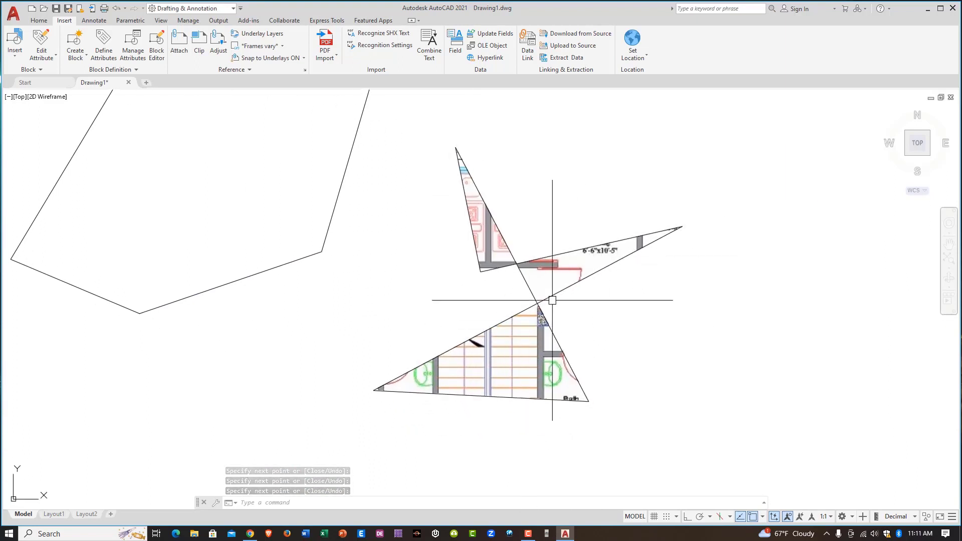
middle_drag(496, 286, 488, 281)
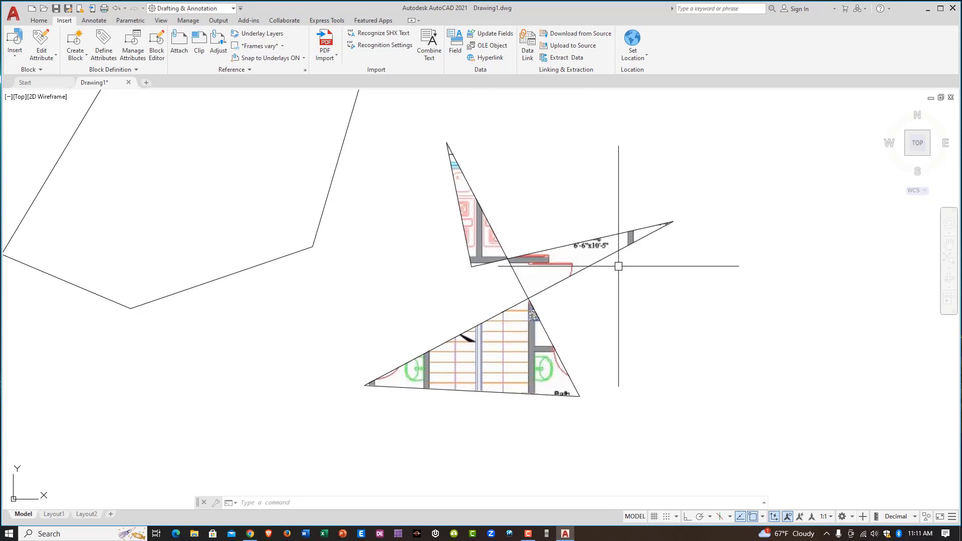
scroll(581, 236, down, 3)
scroll(558, 279, up, 3)
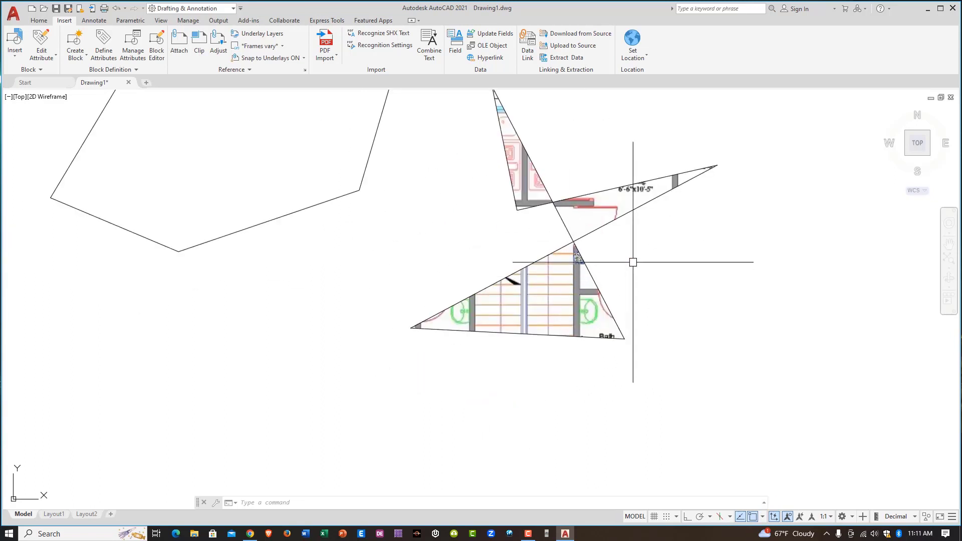
middle_drag(632, 262, 566, 297)
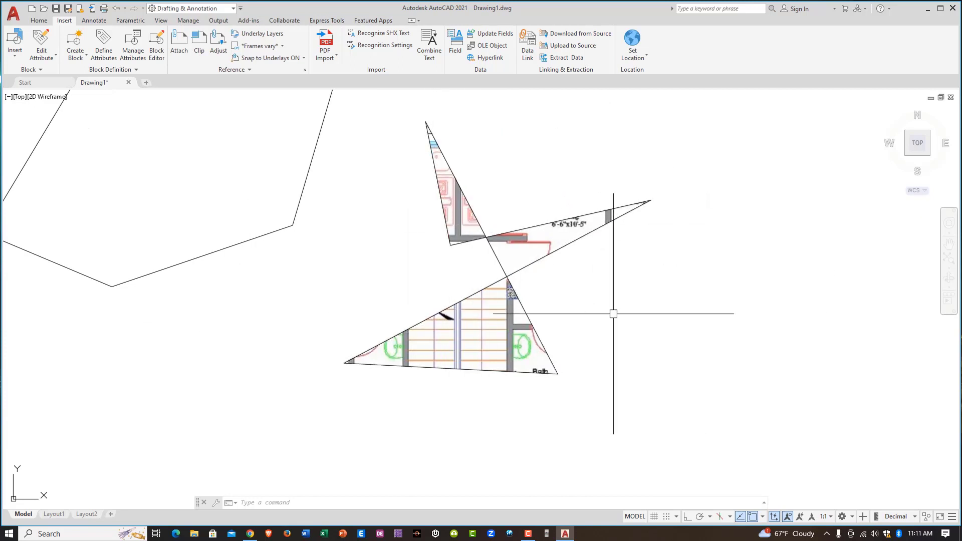
middle_drag(613, 313, 646, 325)
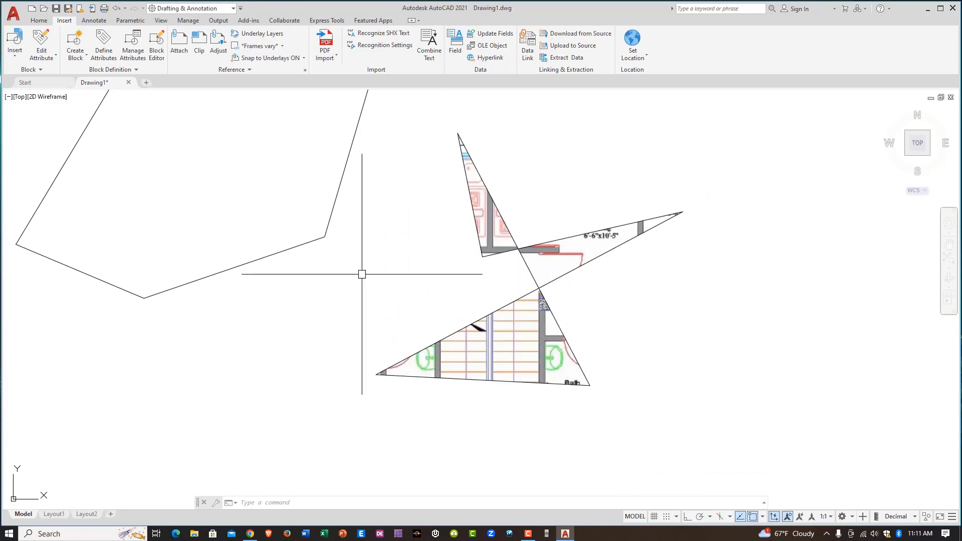
key(ctrl+z)
key(ctrl+z)
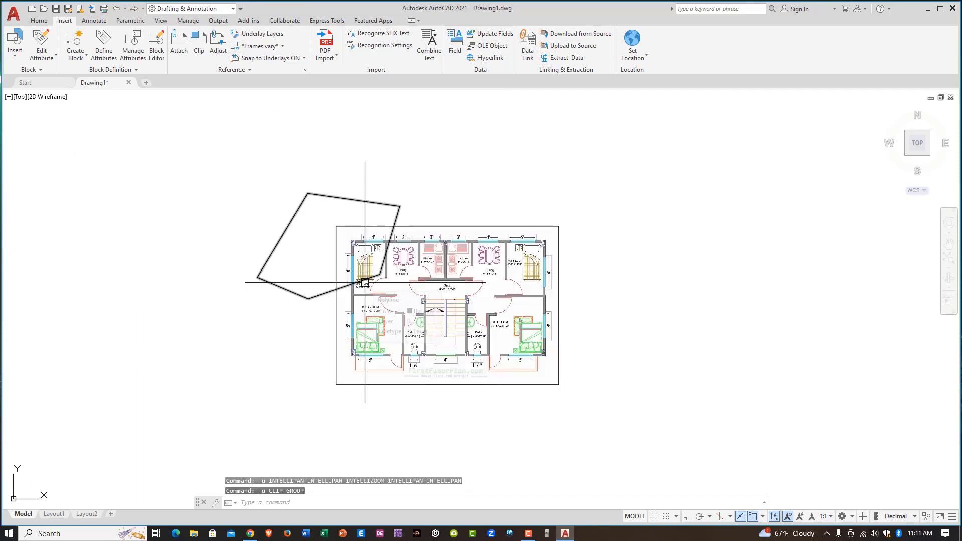
- Clip the floor plan image with a new rectangular boundary drawn around the right-hand kitchen
click(199, 43)
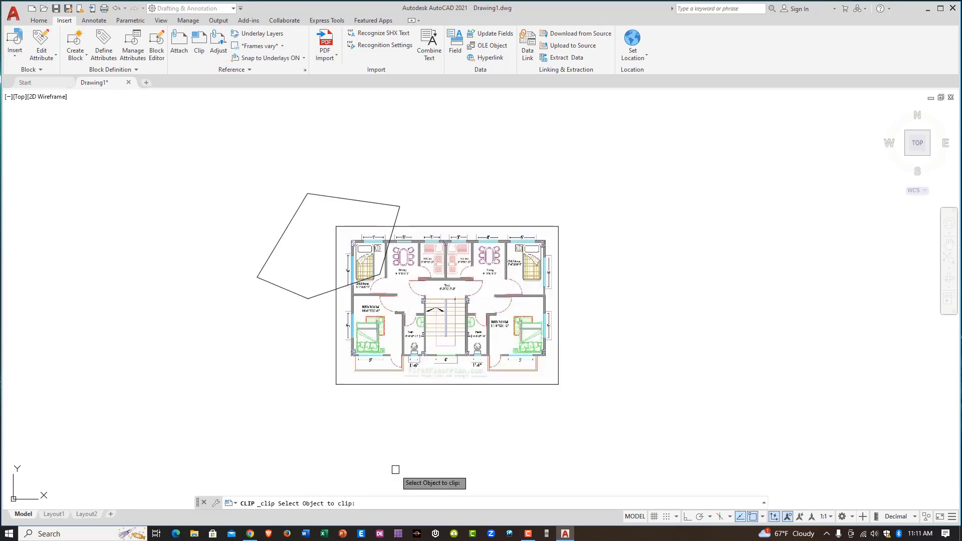
click(385, 385)
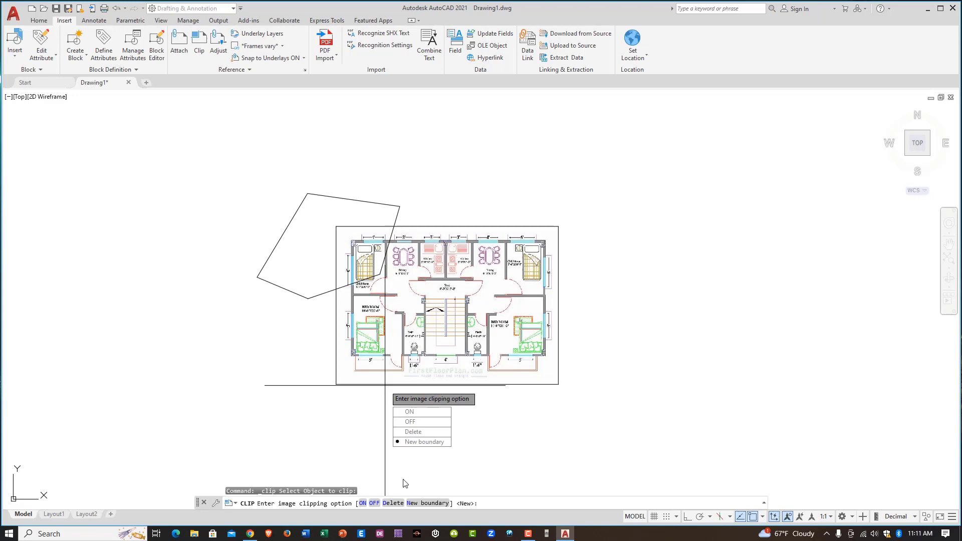
click(424, 443)
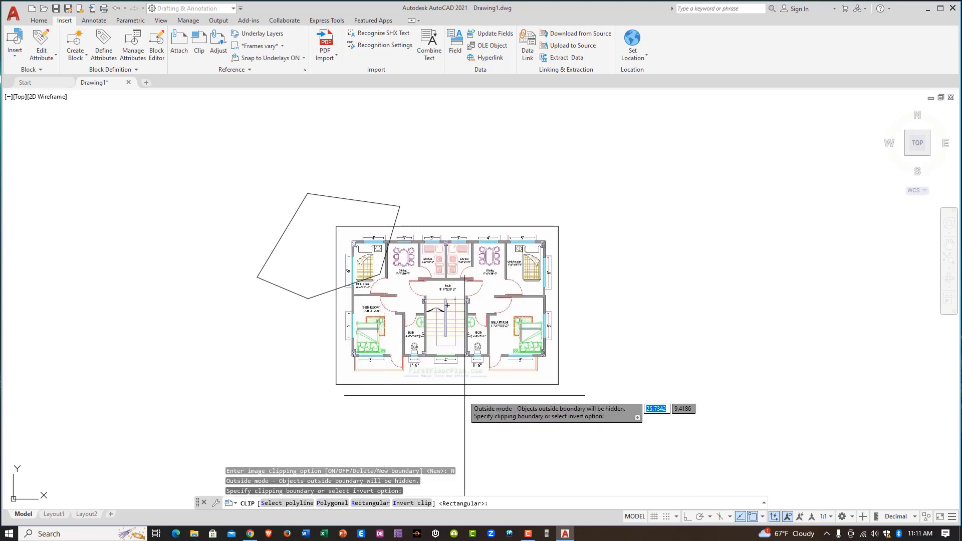
click(370, 504)
scroll(465, 258, up, 2)
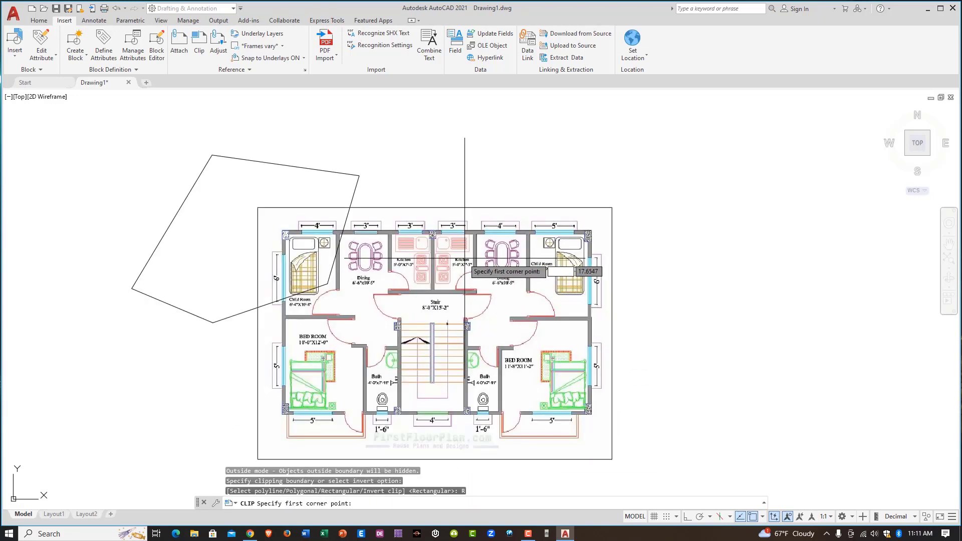
scroll(465, 258, up, 5)
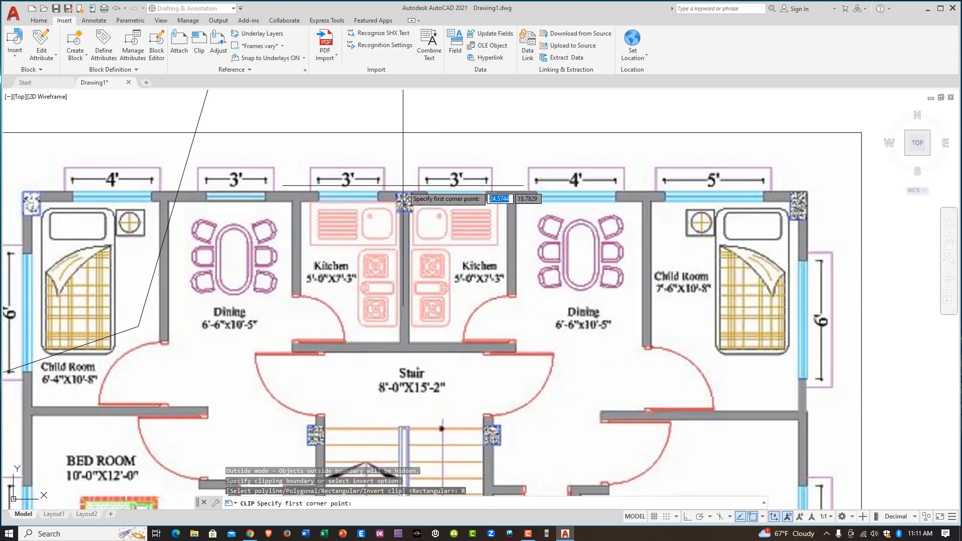
click(402, 186)
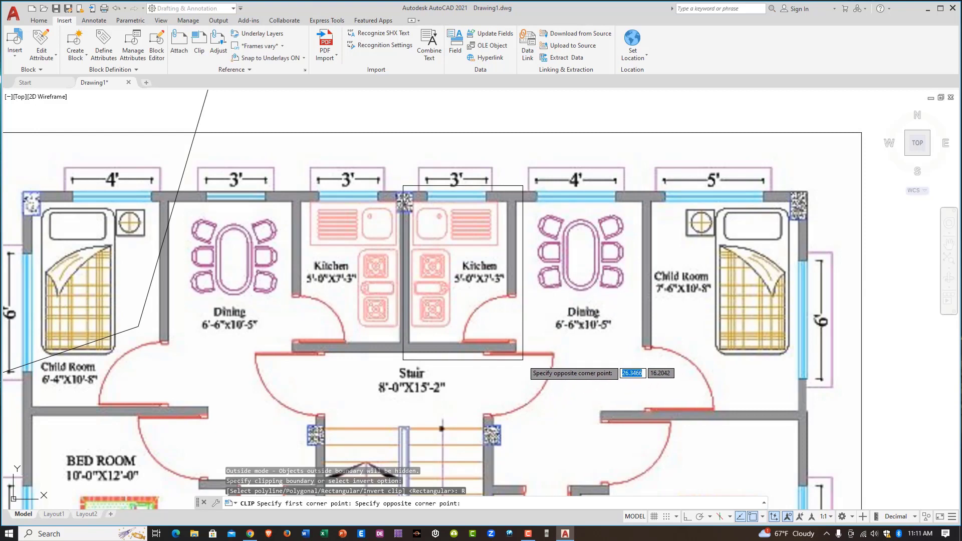
click(523, 360)
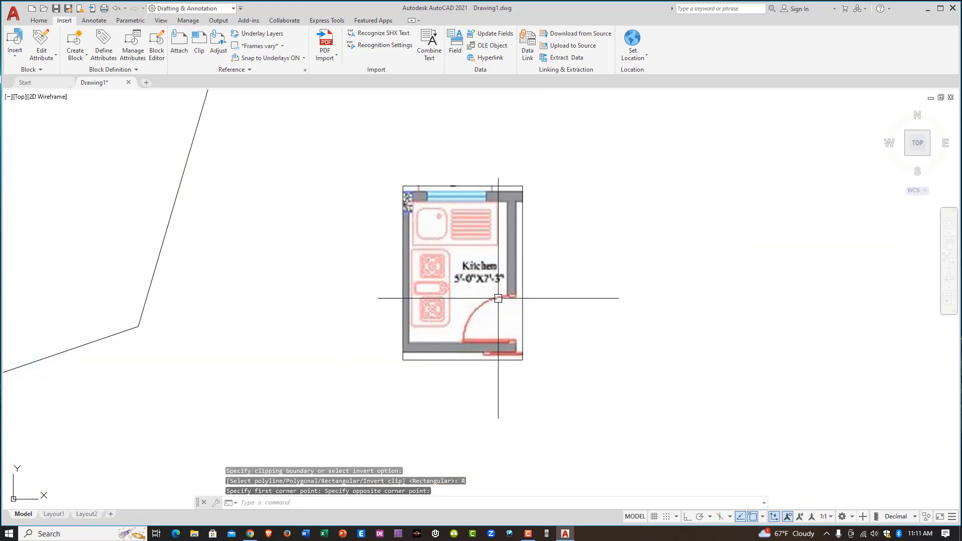
- Examine the clipped kitchen, and undo the rectangular clip of the floor plan image
scroll(496, 280, up, 2)
scroll(451, 228, down, 1)
scroll(410, 219, up, 2)
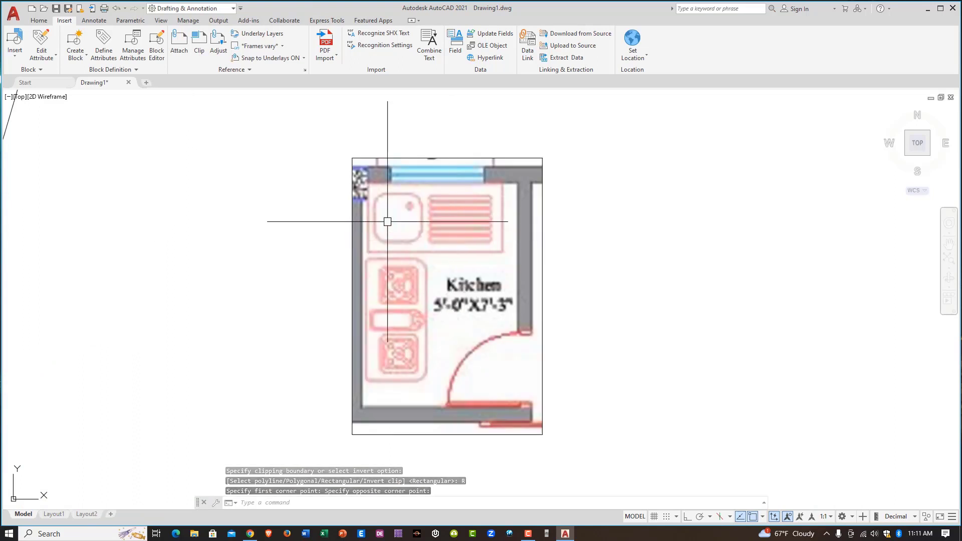
scroll(488, 286, down, 3)
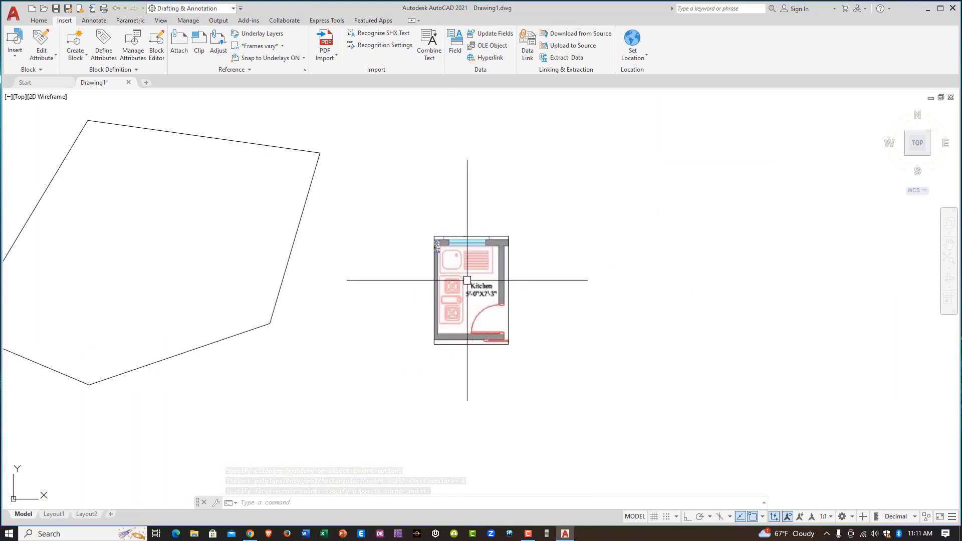
scroll(526, 301, up, 1)
scroll(541, 315, up, 1)
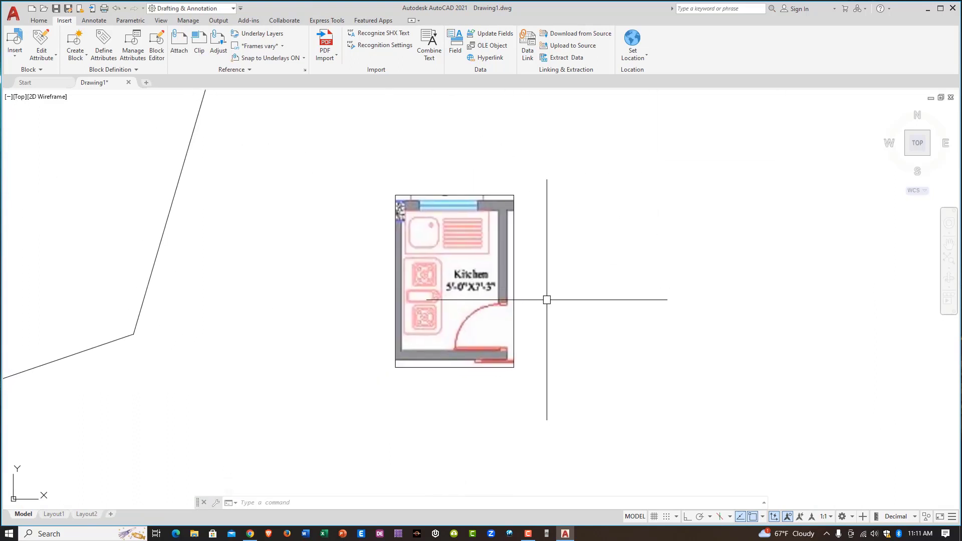
middle_drag(546, 300, 530, 287)
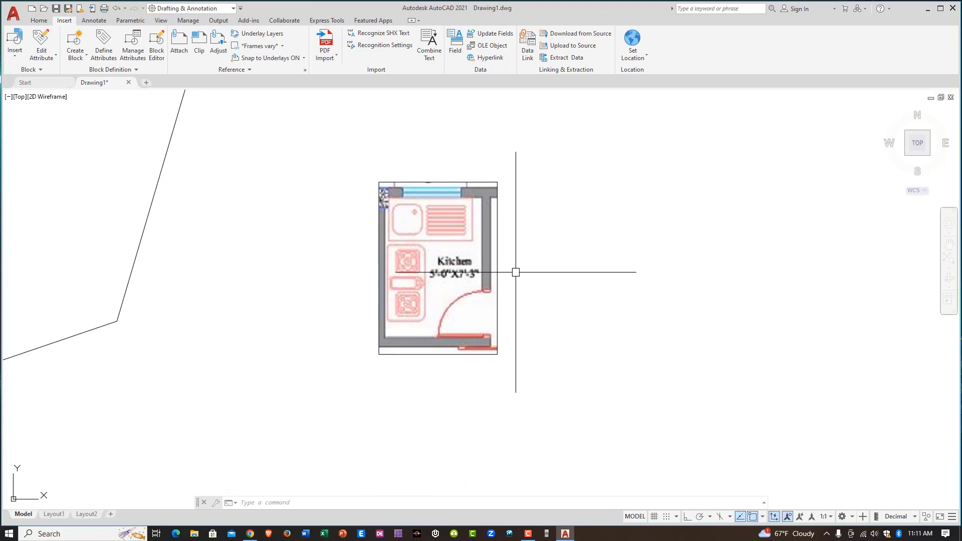
key(ctrl+z)
key(ctrl+z)
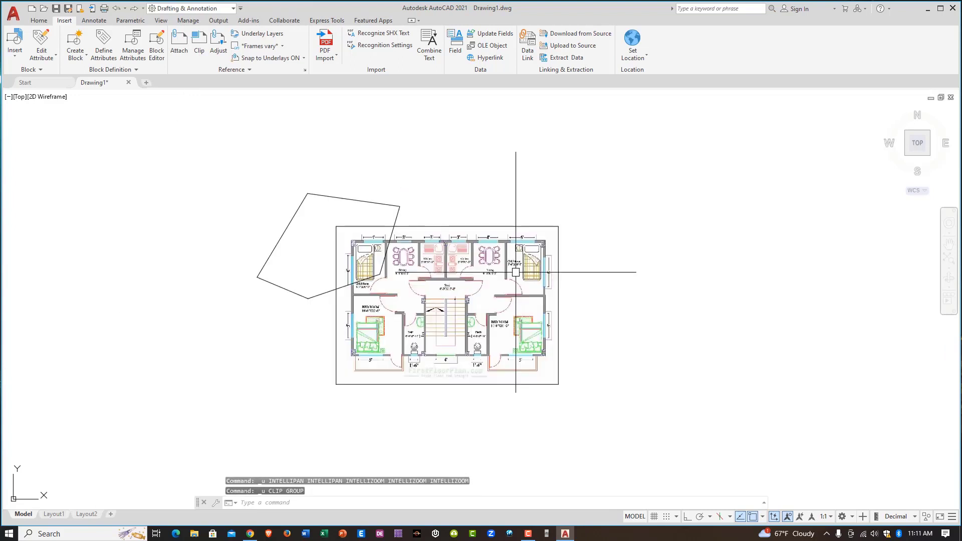
- Clip the floor plan image with an inverted rectangular boundary that hides the lower-right bedroom and bath area
click(199, 44)
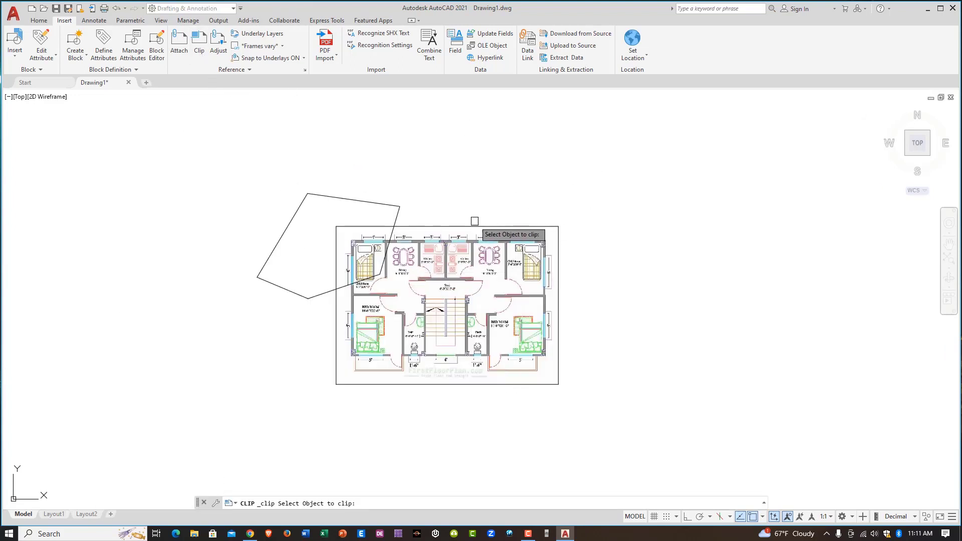
click(474, 226)
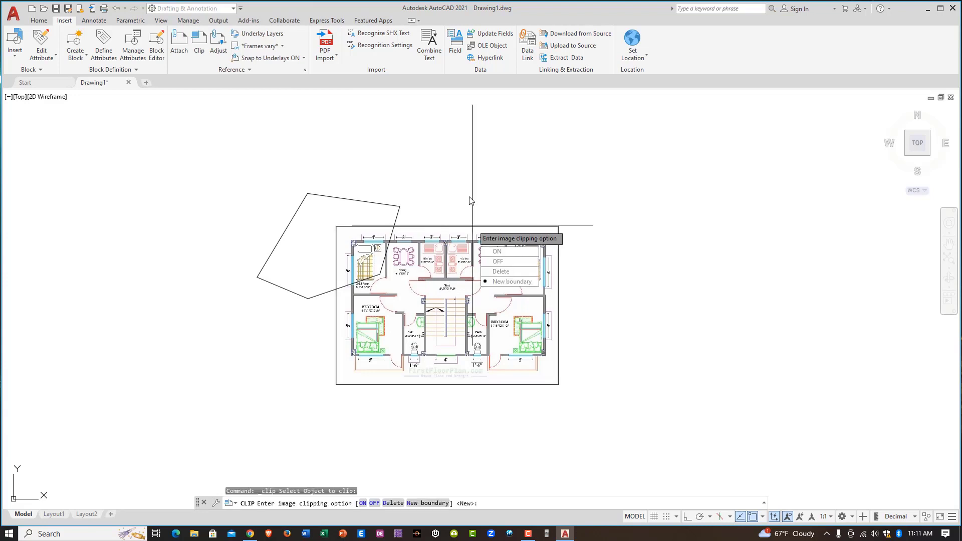
click(511, 281)
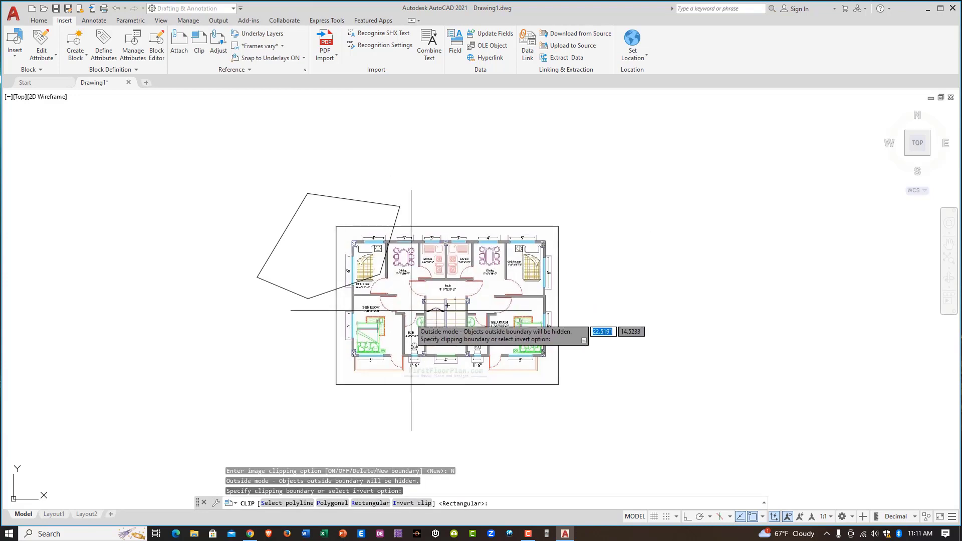
click(412, 503)
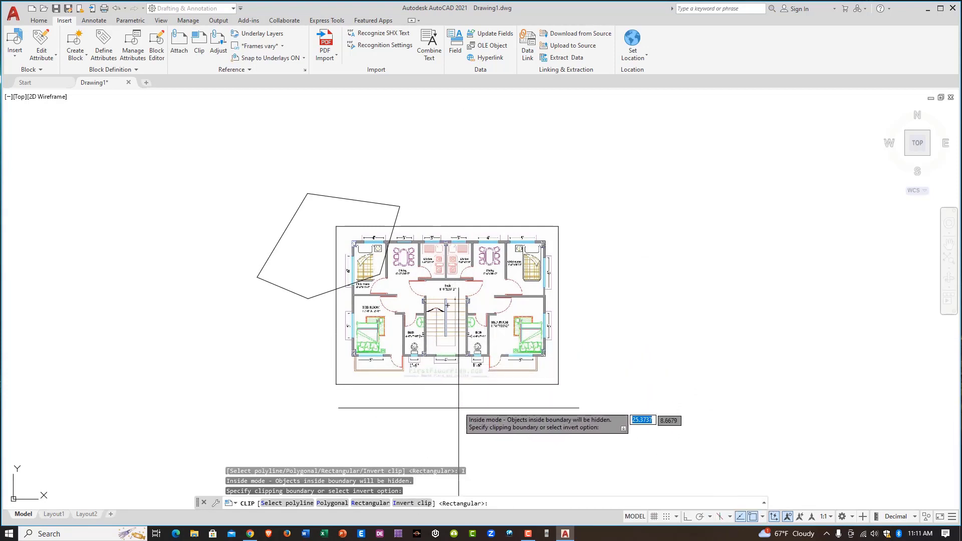
click(471, 384)
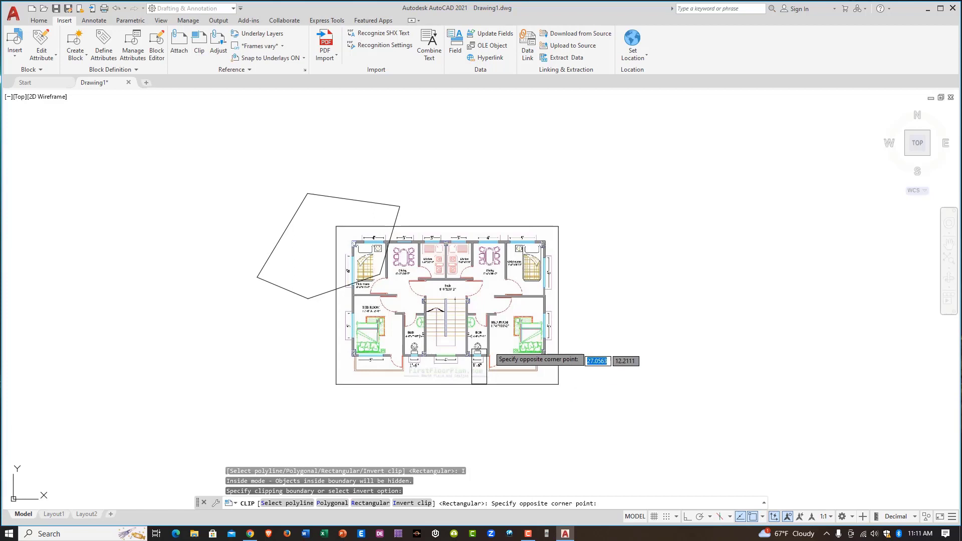
click(558, 305)
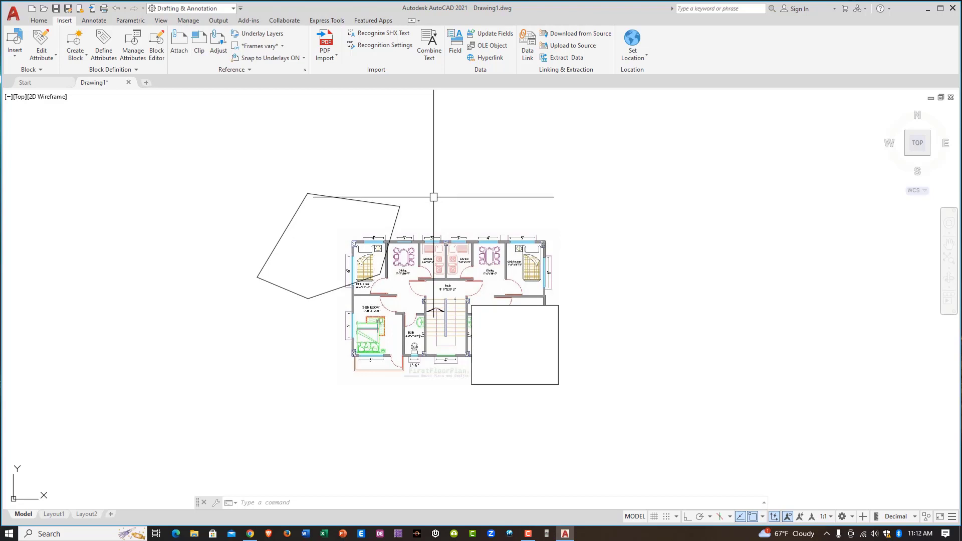
- Increase the contrast of the clipped floor plan image with the Adjust command
scroll(250, 91, up, 2)
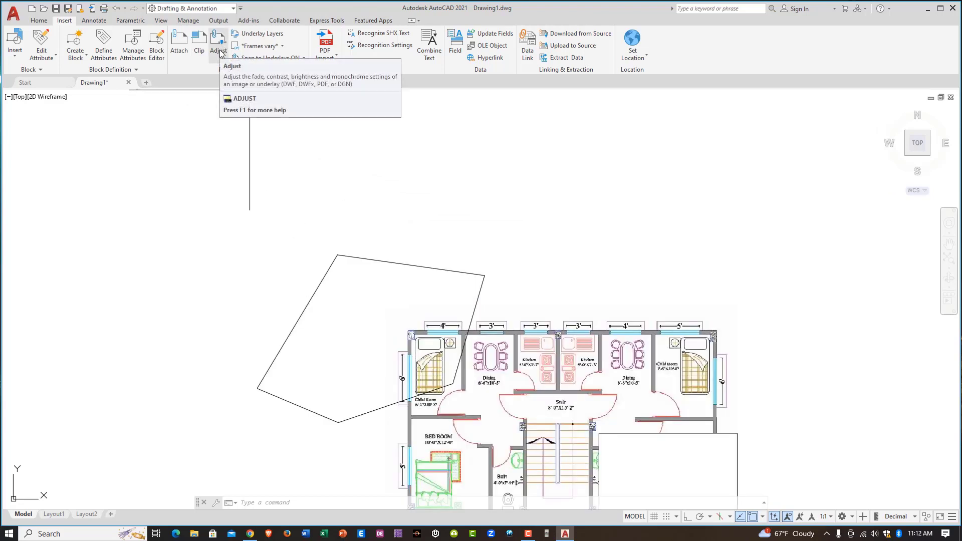
middle_drag(509, 311, 435, 217)
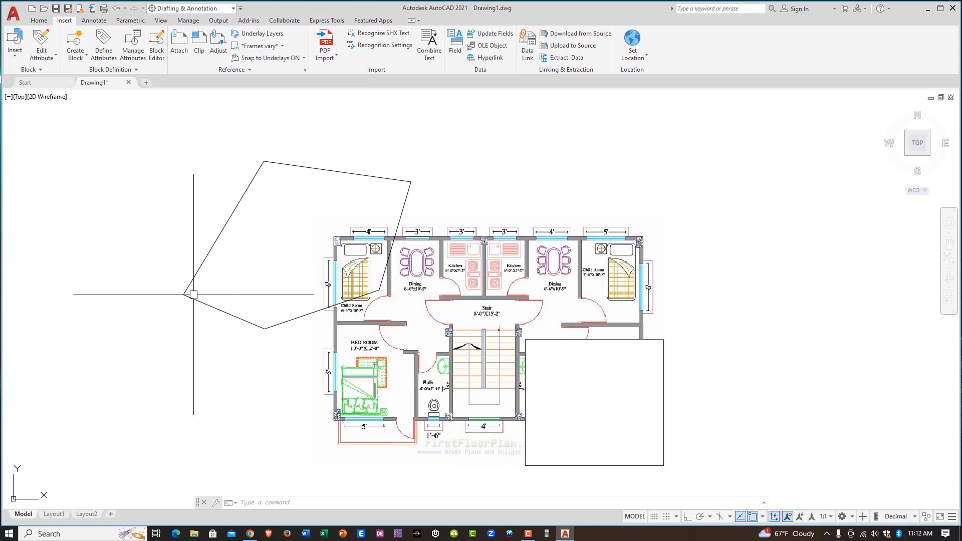
click(218, 52)
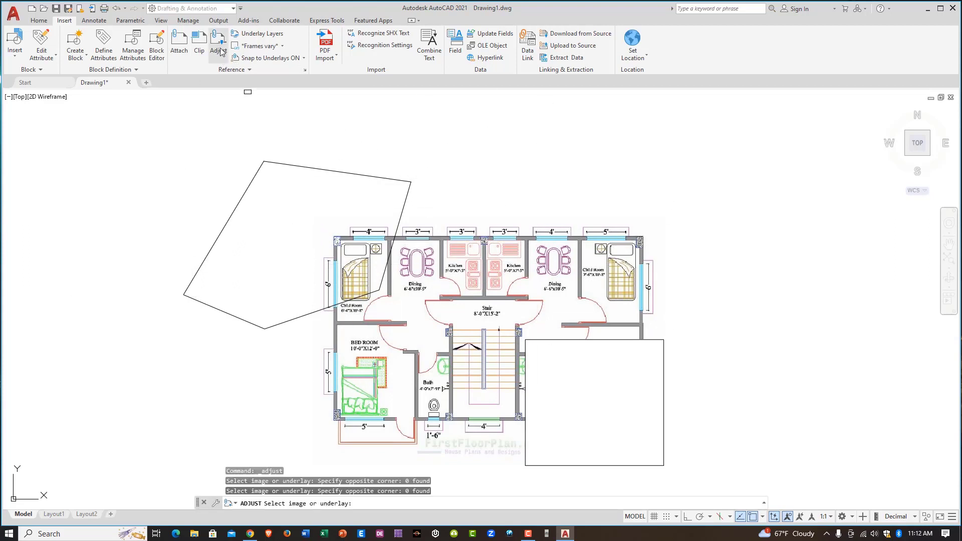
click(576, 340)
key(Return)
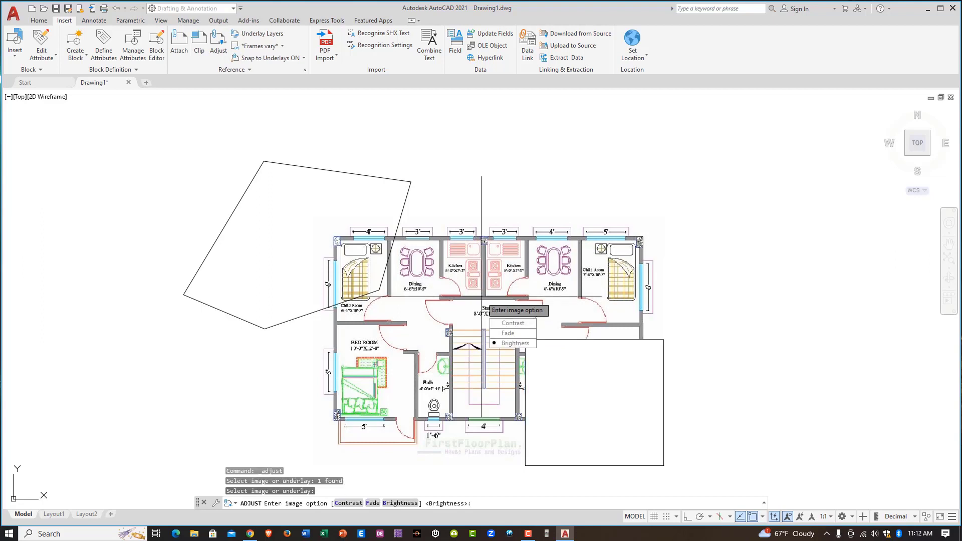
click(513, 323)
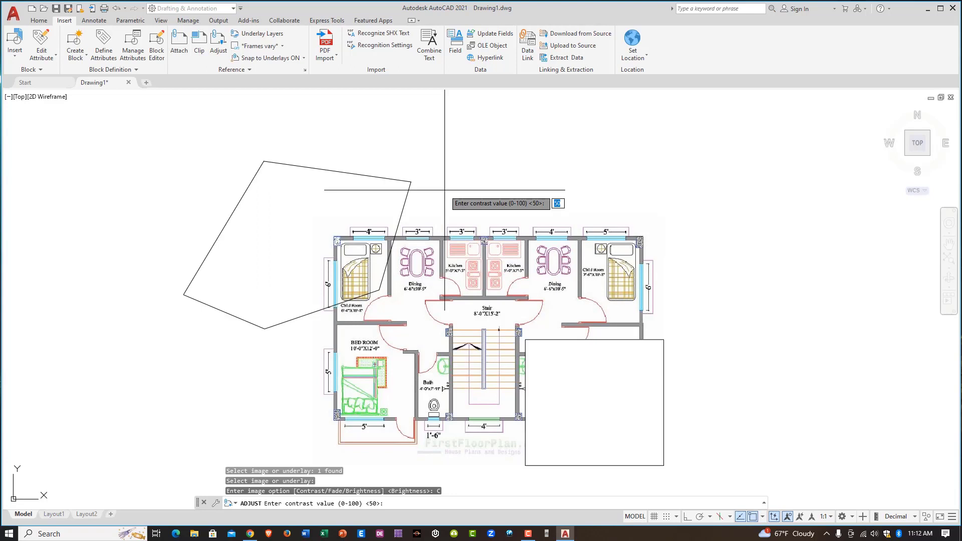
key(Return)
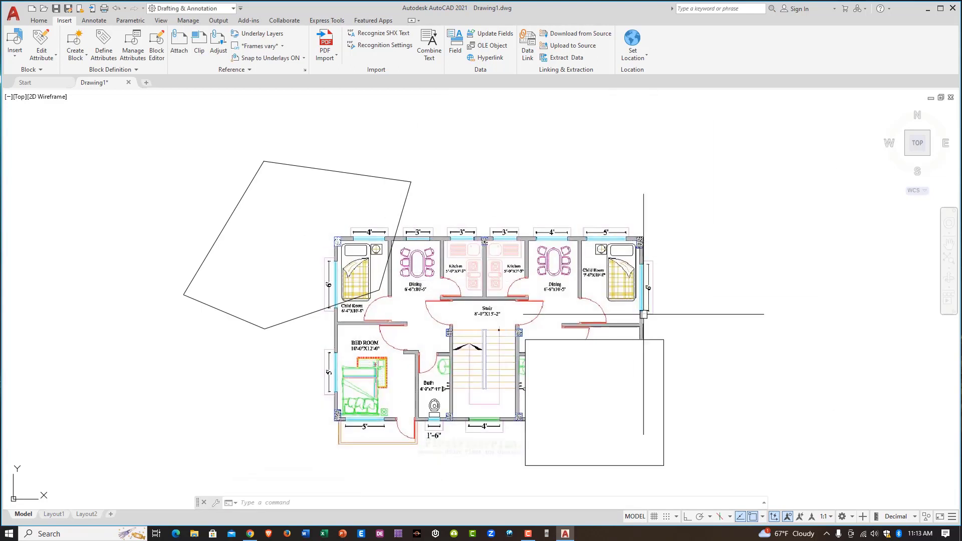
- Adjust the clipped floor plan image again, setting its fade value to 50
middle_drag(539, 300, 510, 279)
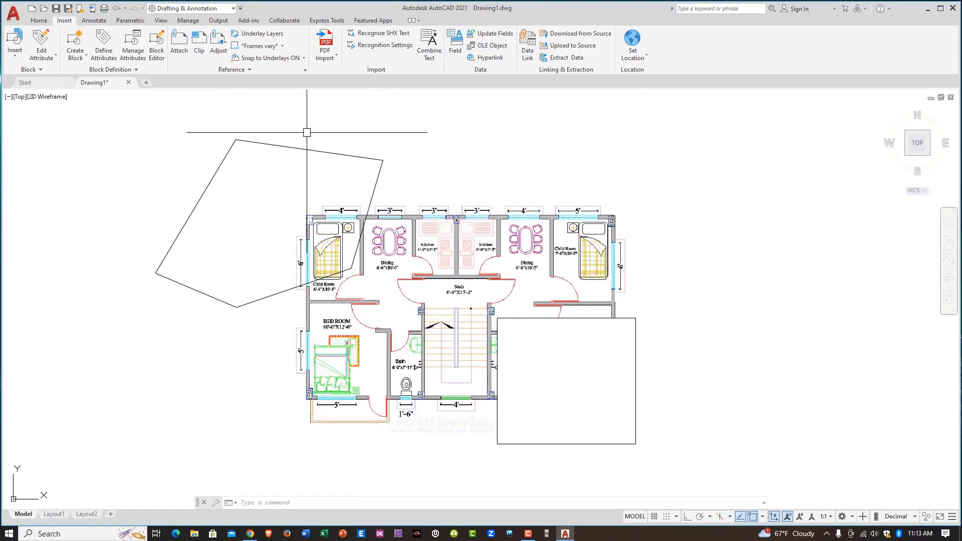
click(220, 54)
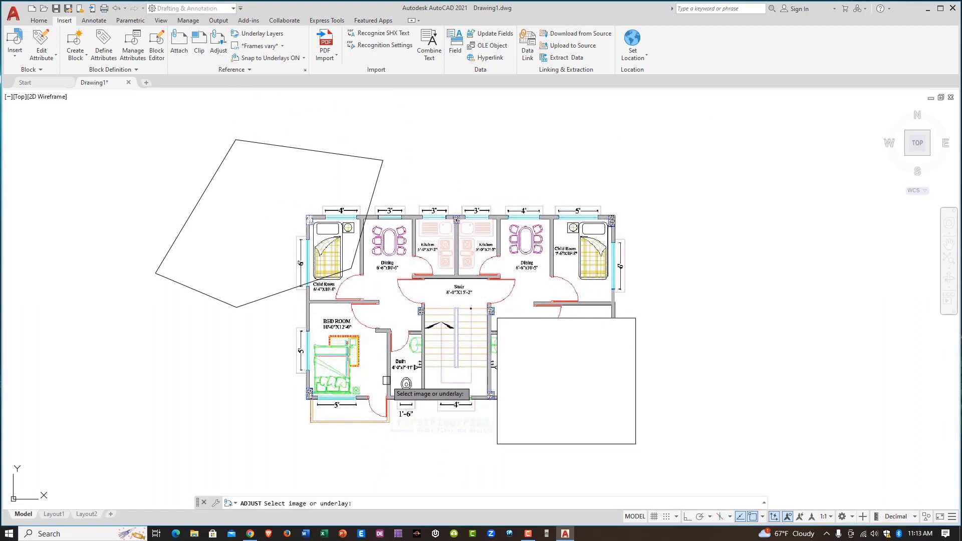
click(539, 319)
key(Return)
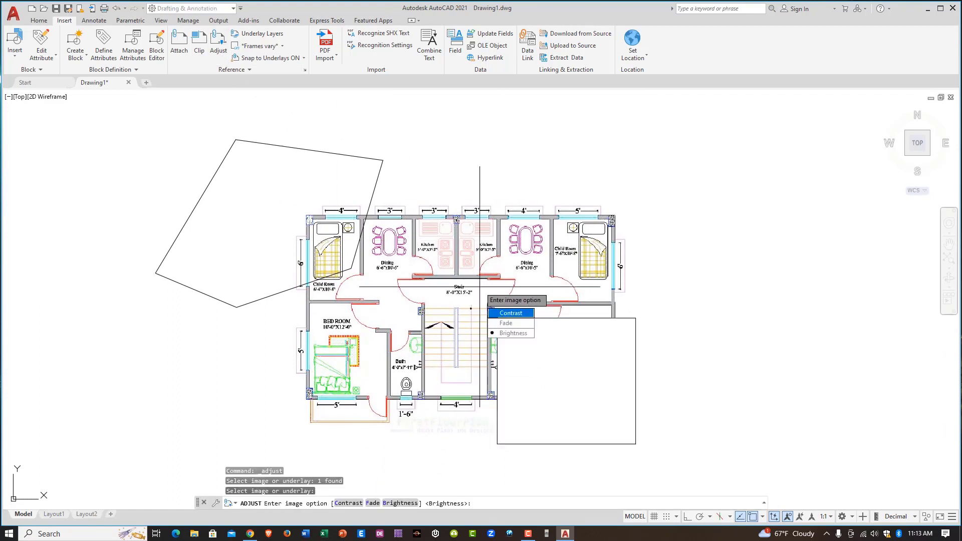
click(510, 324)
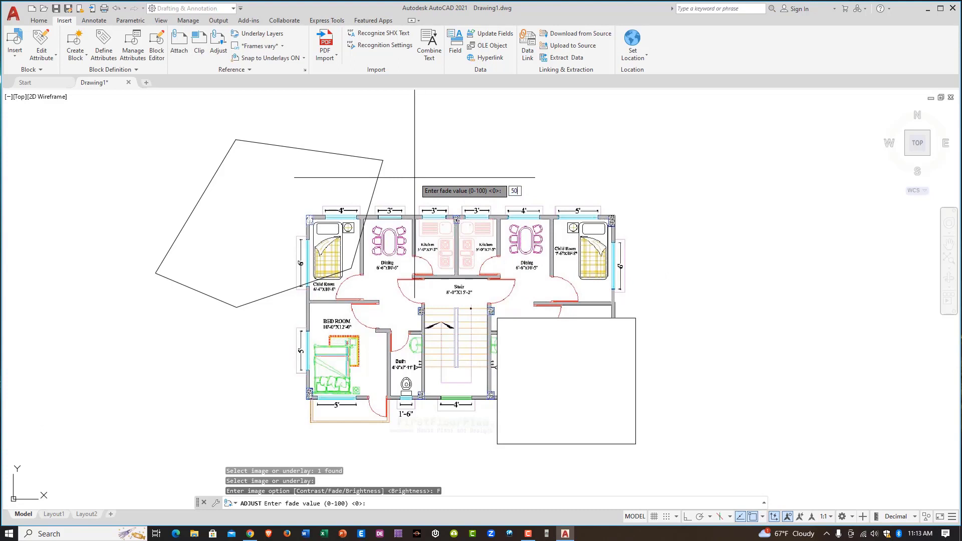
key(Return)
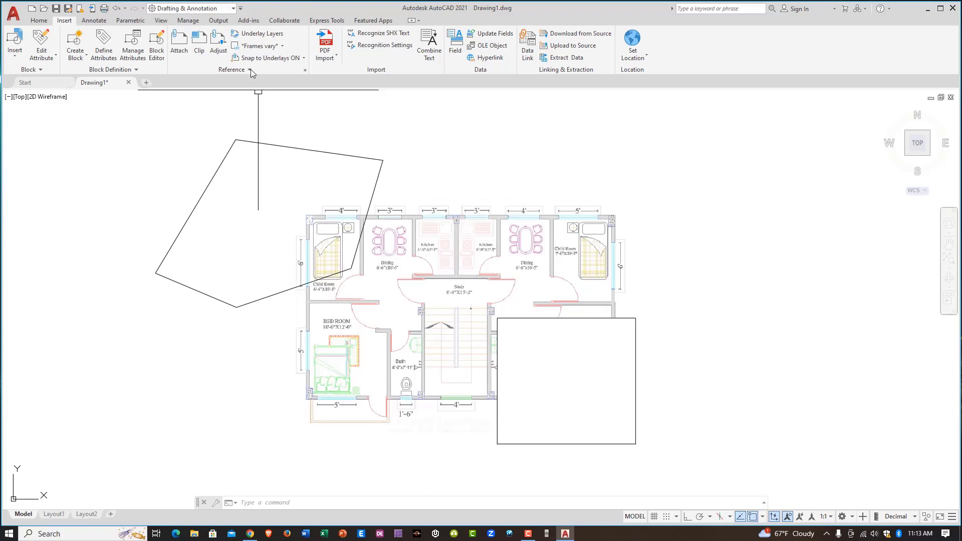
- Set the brightness of the clipped floor plan image to 80, leaving nothing selected
click(218, 50)
click(549, 318)
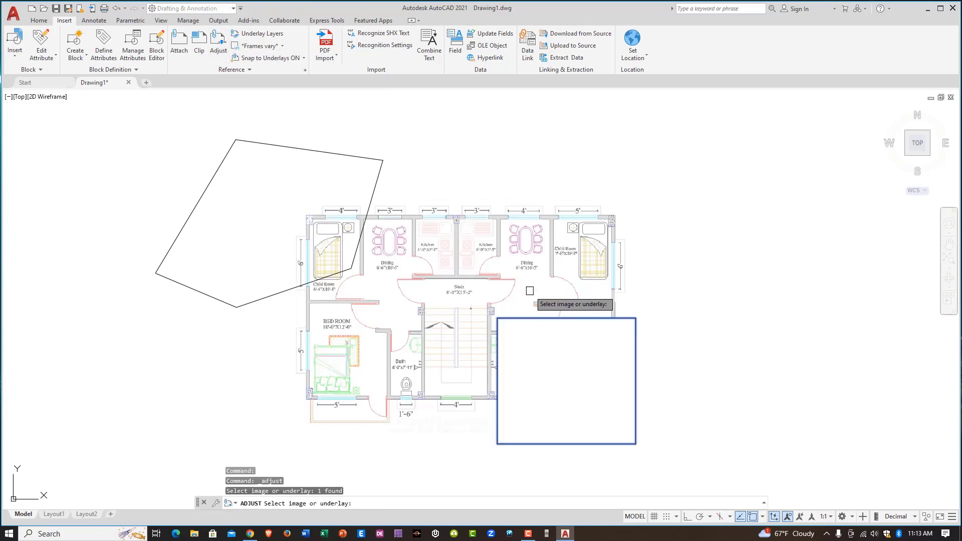
key(Return)
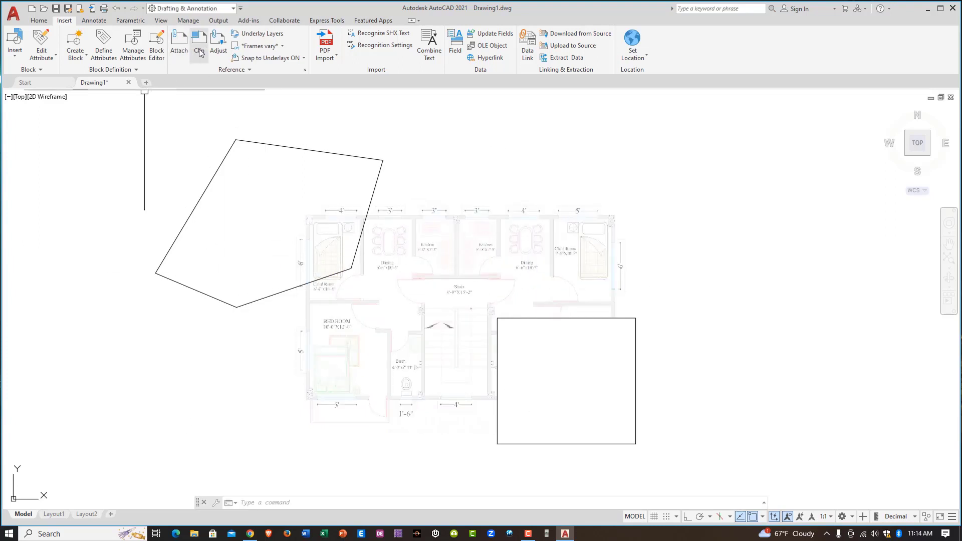
click(382, 158)
key(Escape)
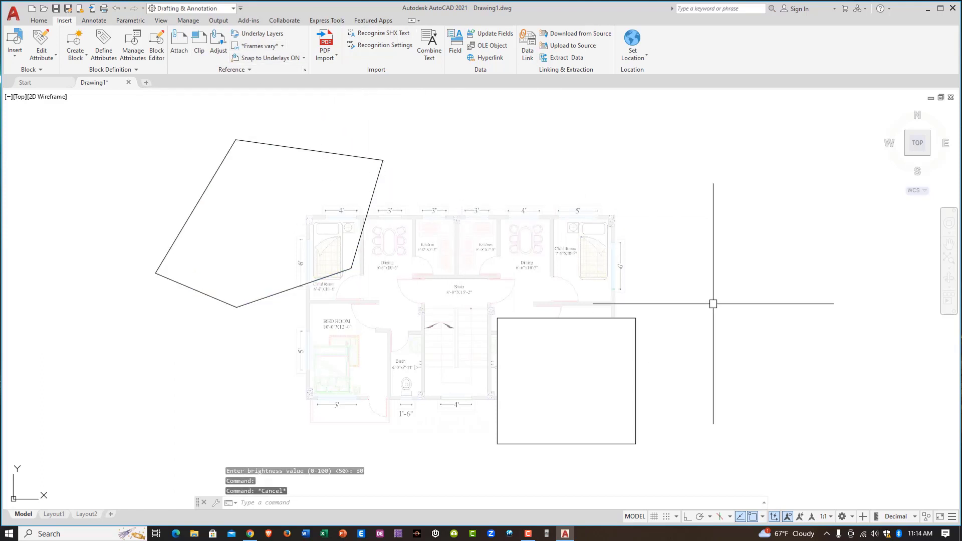
middle_drag(713, 305, 743, 296)
middle_drag(491, 256, 487, 256)
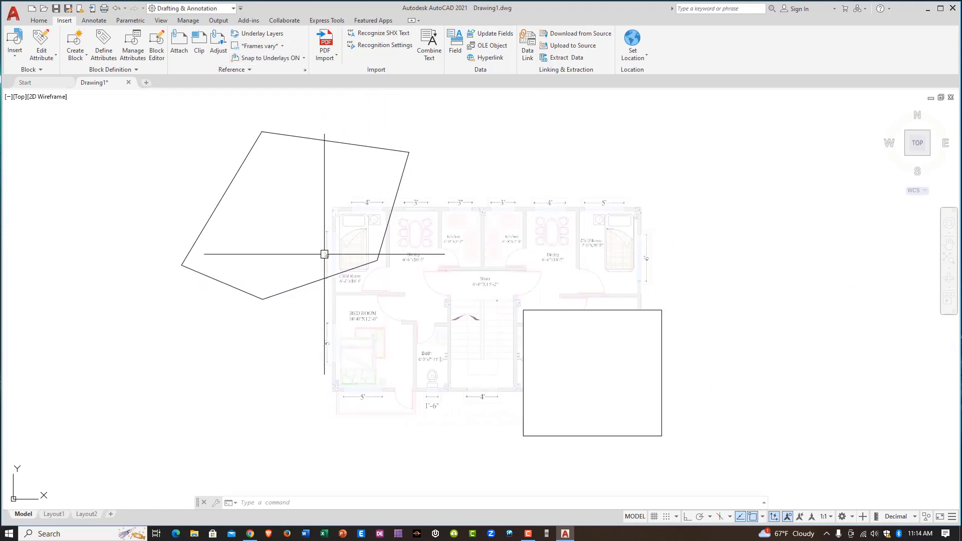